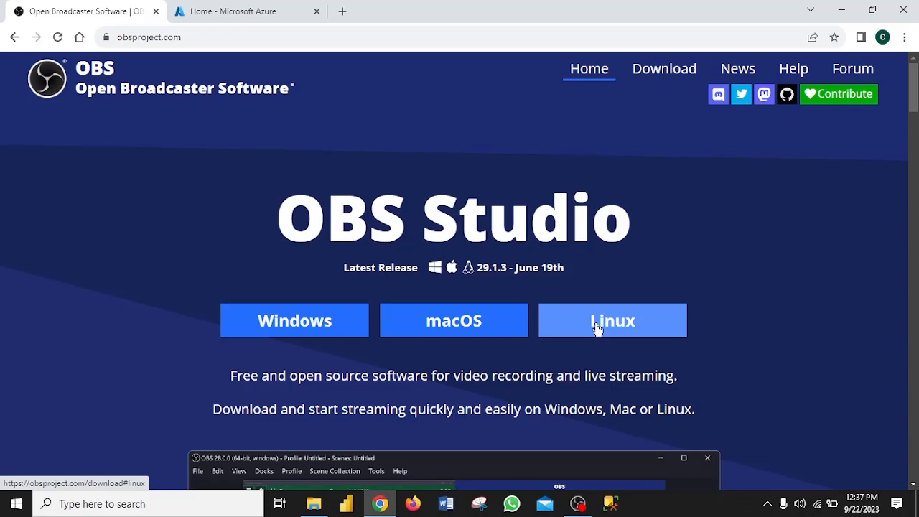
# Switch to OBS and add a new Display Capture source named "Obs Tutorial Capture"
pyautogui.click(581, 502)
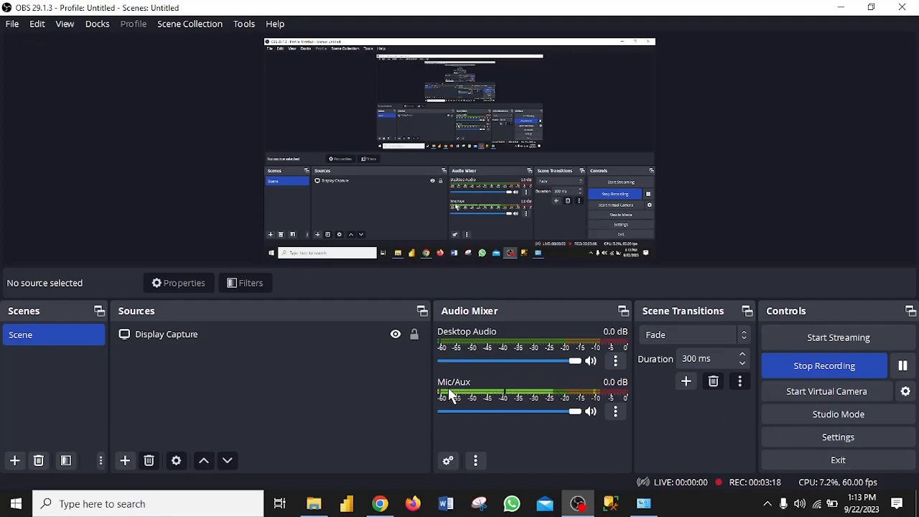
pyautogui.click(125, 461)
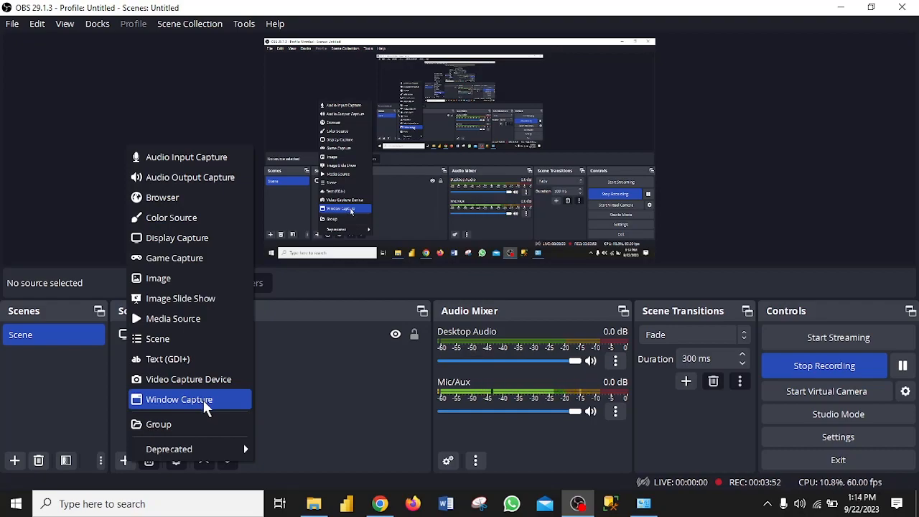
pyautogui.click(185, 241)
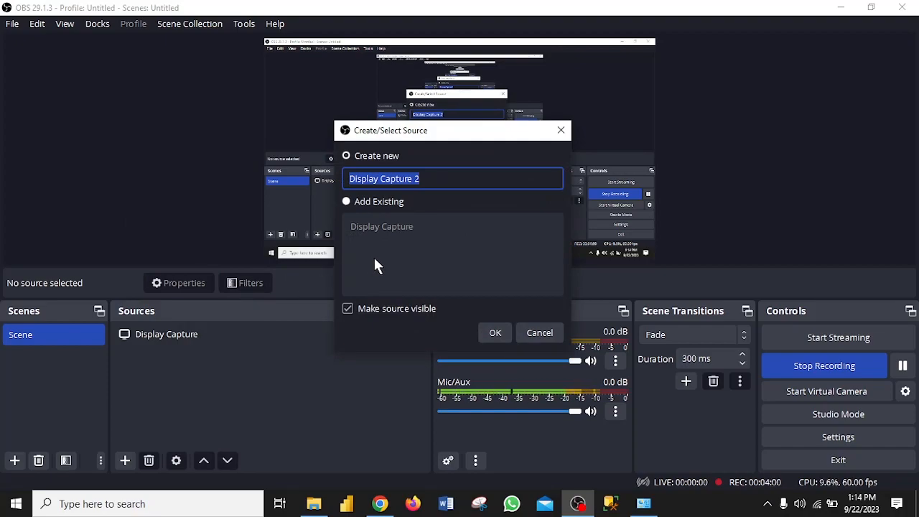
pyautogui.write('Obs Tutorial Capture')
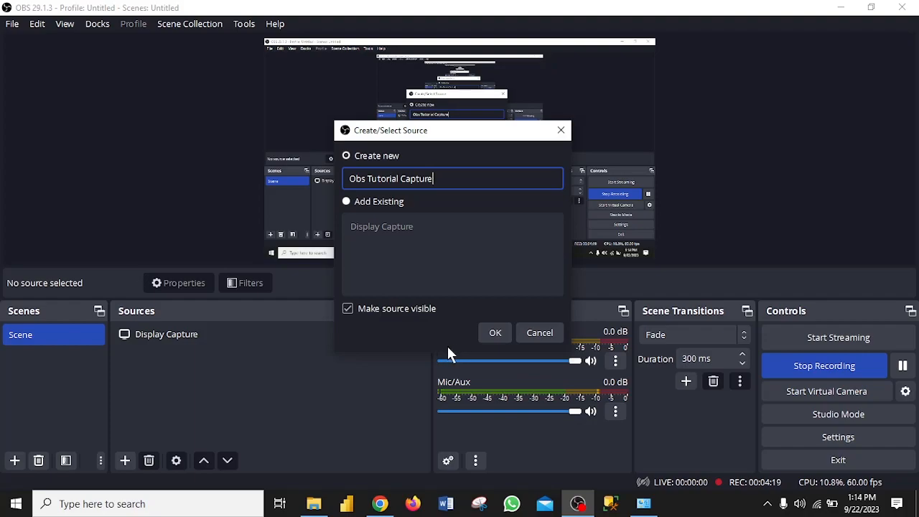
pyautogui.click(496, 334)
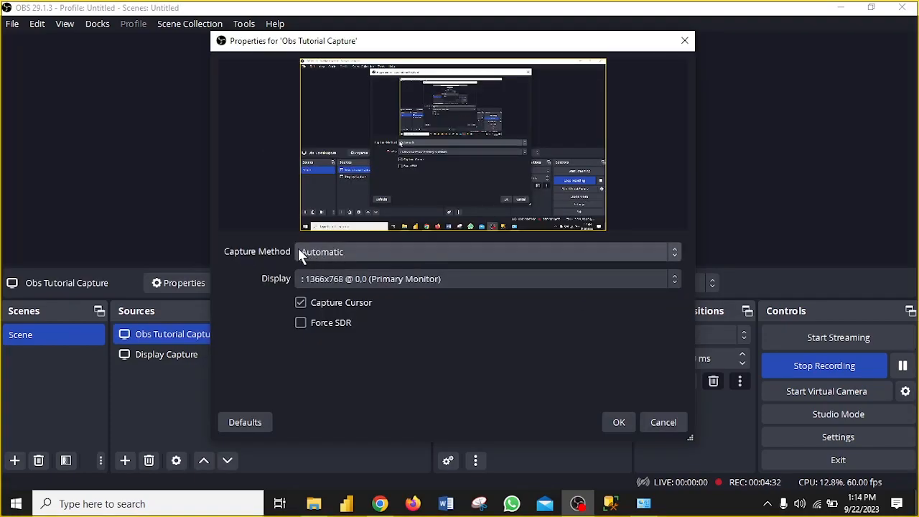
# Set the source's capture method to Windows 10 (1903 and up), keep the primary monitor as its display, and apply the properties
pyautogui.click(676, 253)
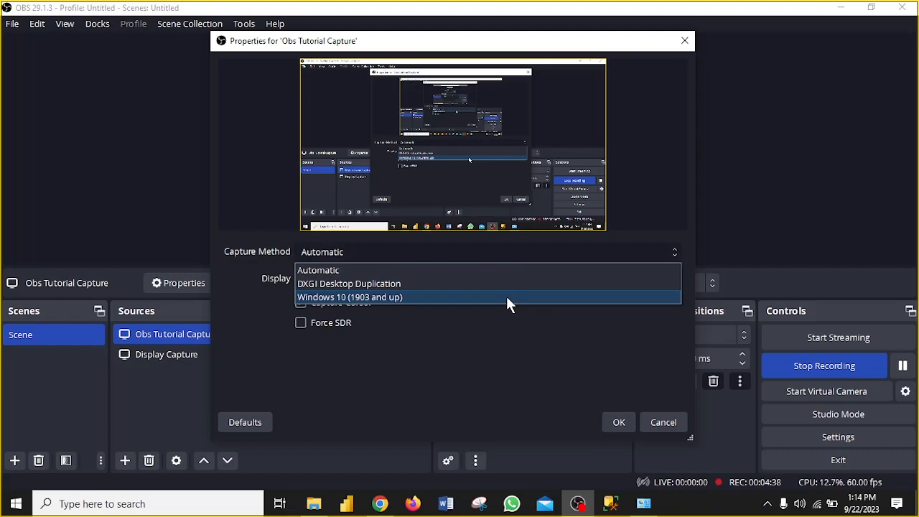
pyautogui.click(507, 298)
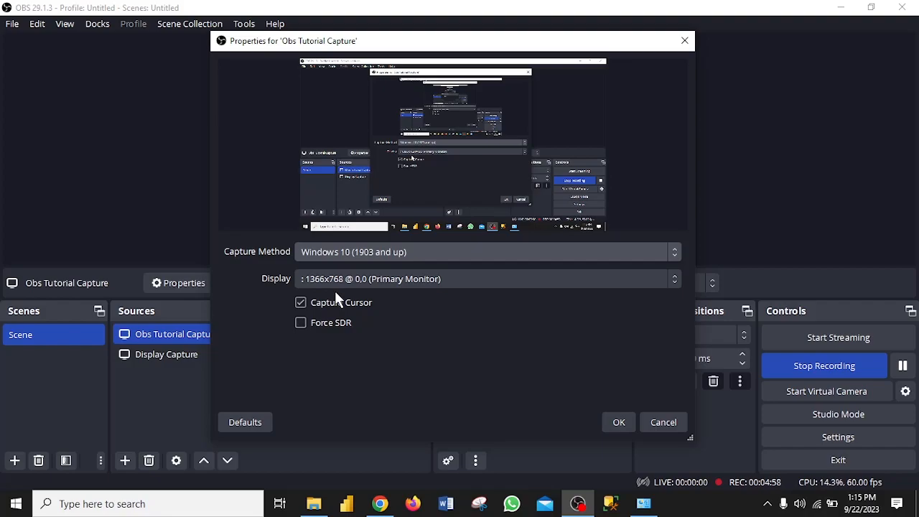
pyautogui.click(673, 283)
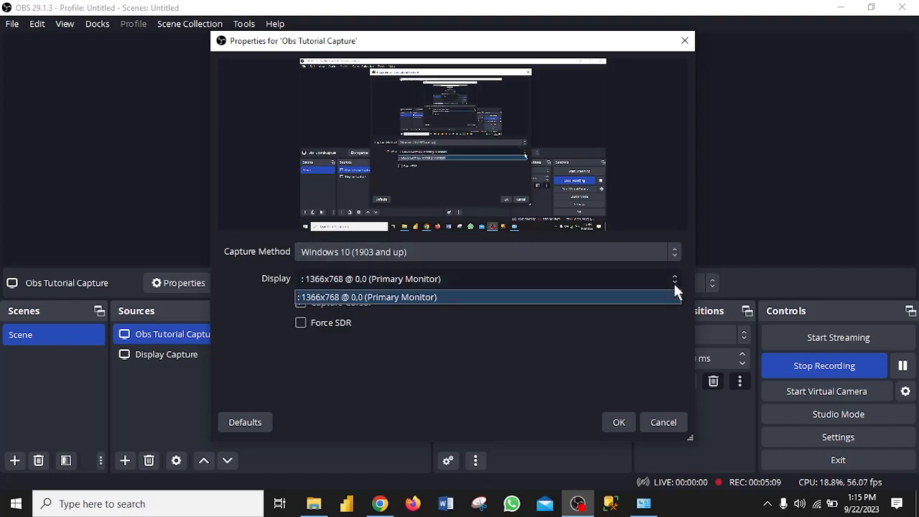
pyautogui.click(646, 315)
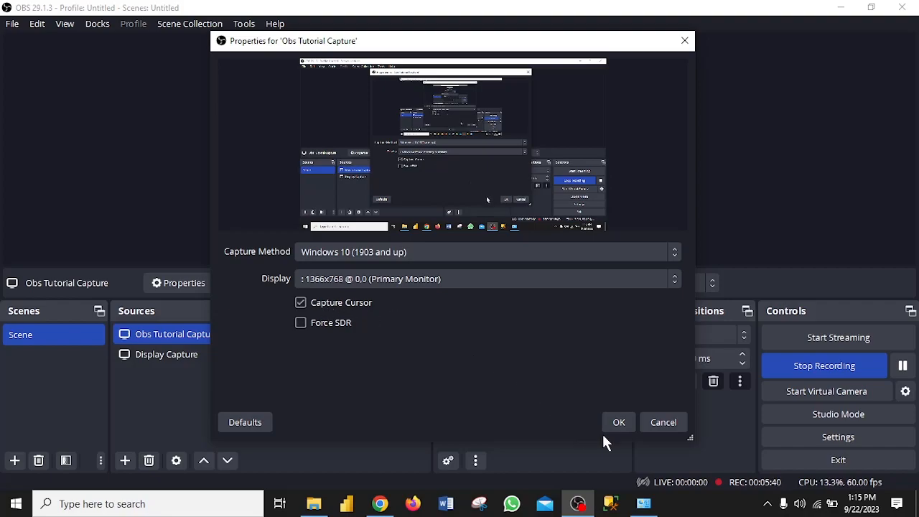
pyautogui.click(630, 418)
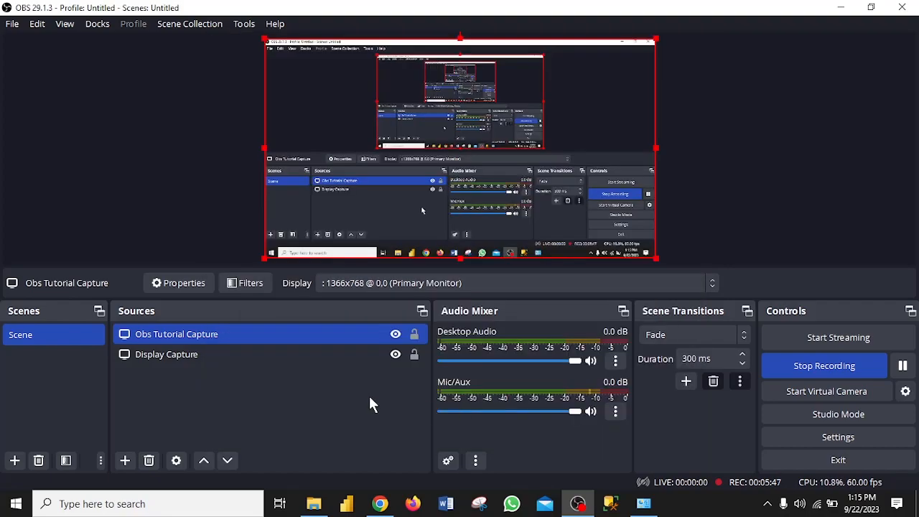
# Review the Obs Tutorial Capture properties, and try moving the Display Capture source up in the source order
pyautogui.click(177, 461)
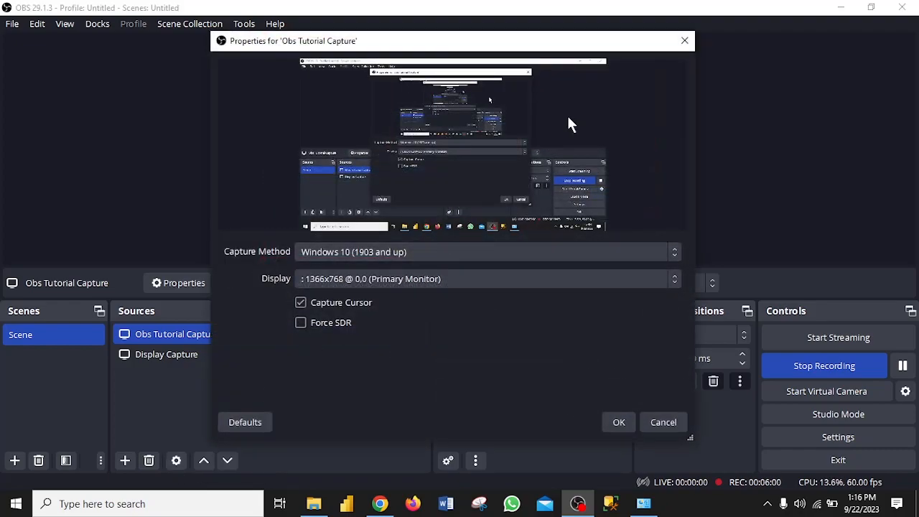
pyautogui.click(684, 40)
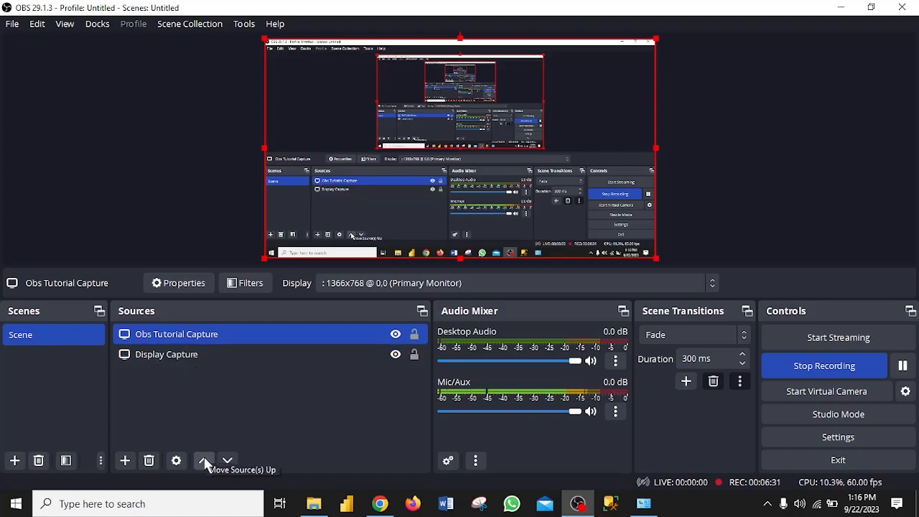
pyautogui.click(180, 356)
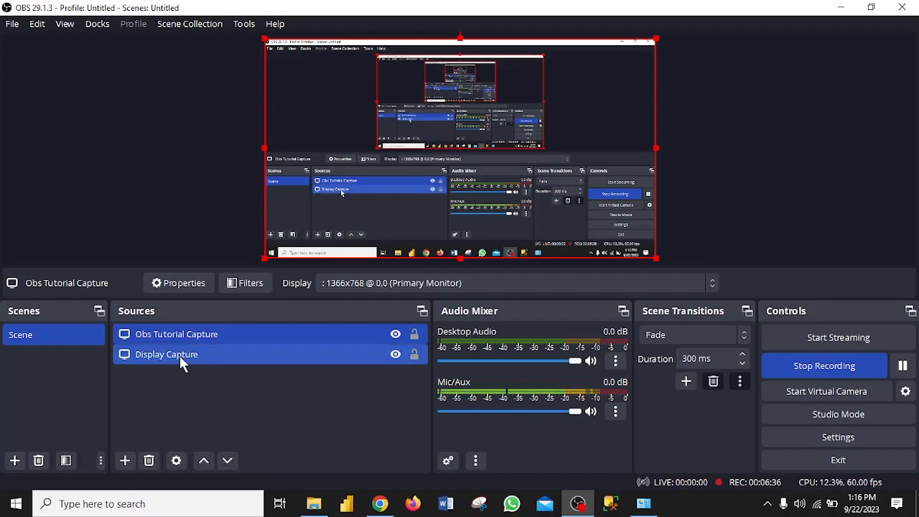
pyautogui.click(204, 459)
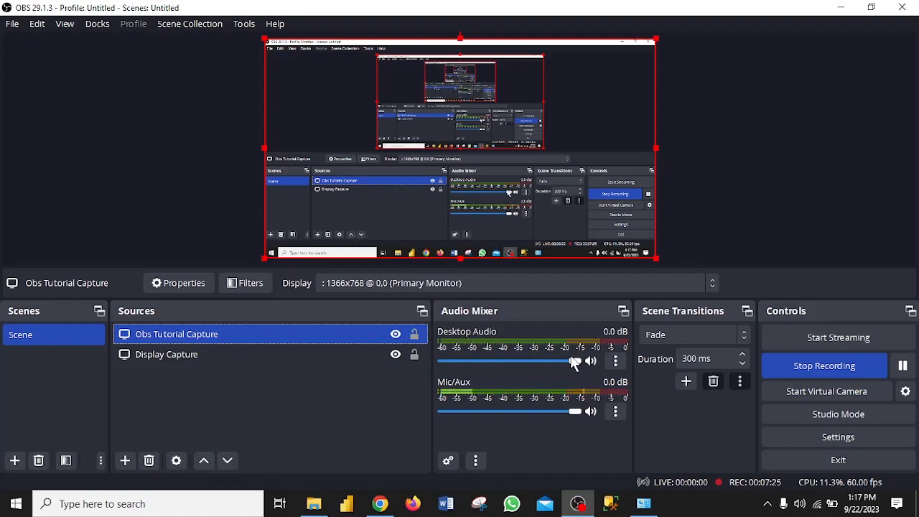
# Review the available devices in the Desktop Audio properties and accept the current selection
pyautogui.click(617, 358)
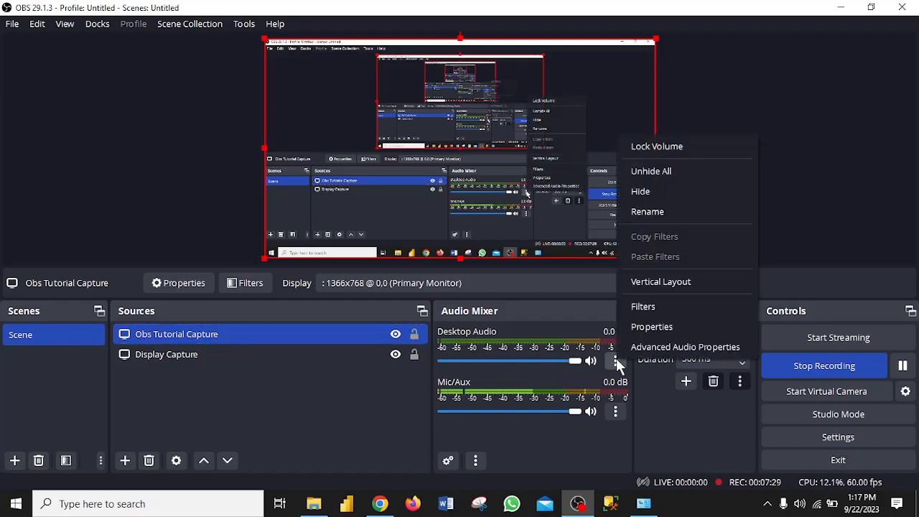
pyautogui.click(646, 330)
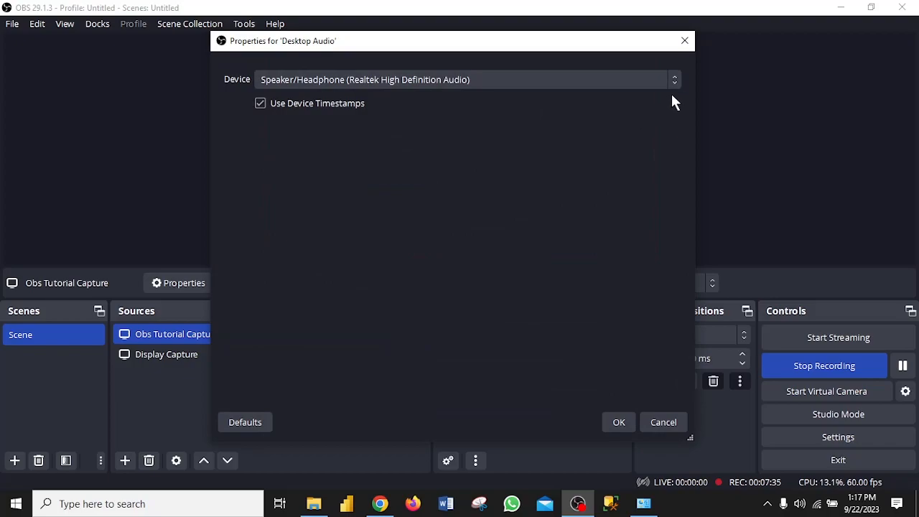
pyautogui.click(674, 80)
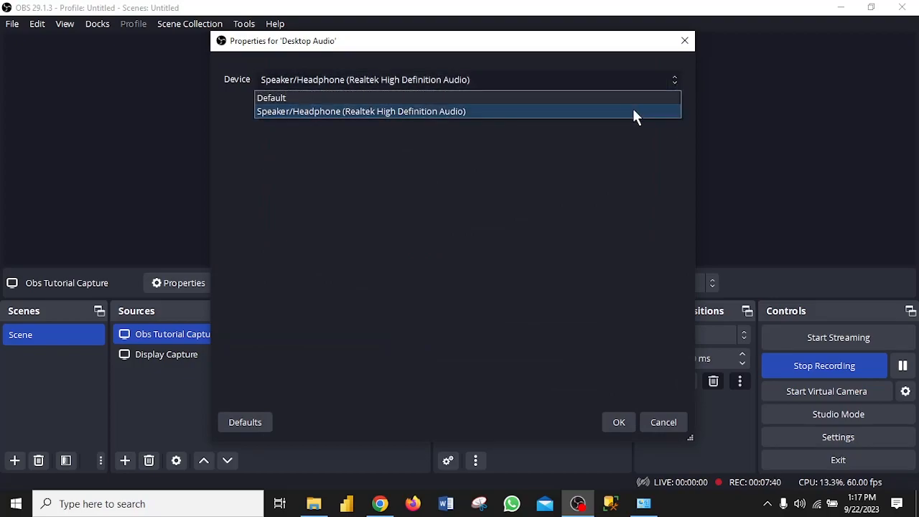
pyautogui.click(634, 164)
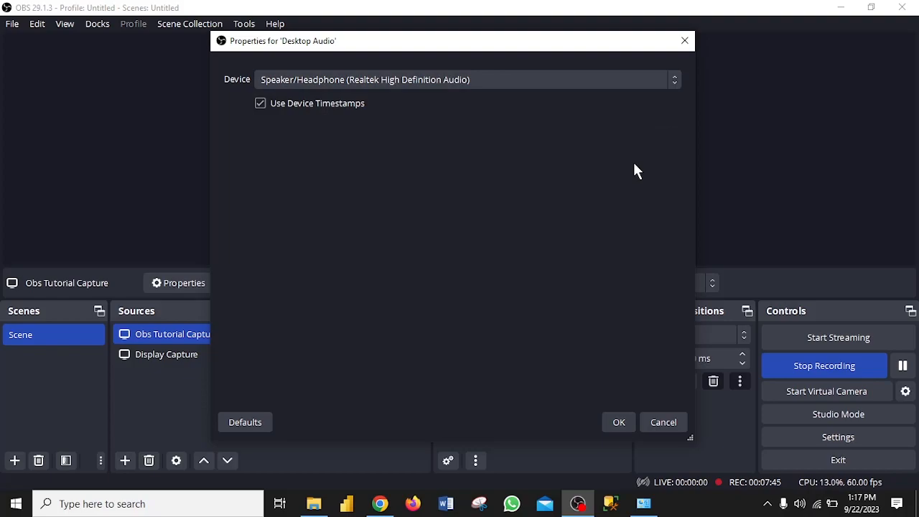
pyautogui.click(620, 424)
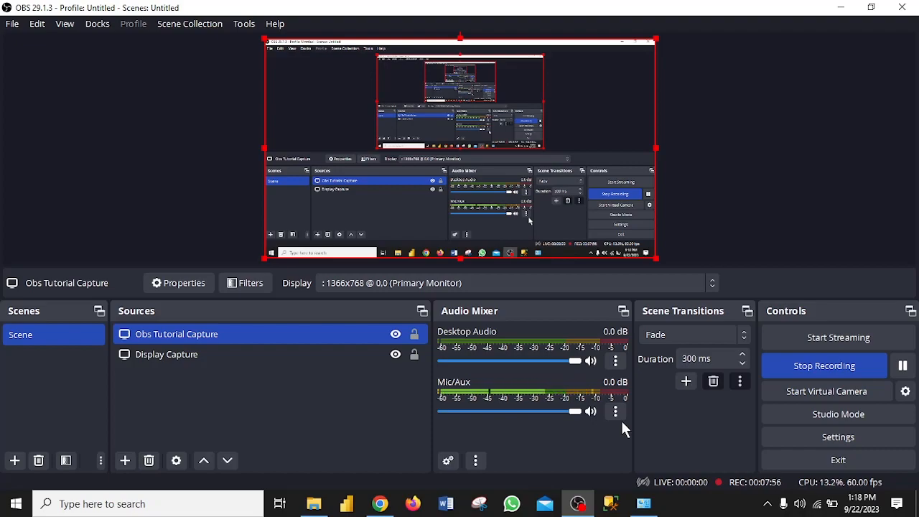
# Review the available input devices in the Mic/Aux properties and accept the current selection
pyautogui.click(615, 412)
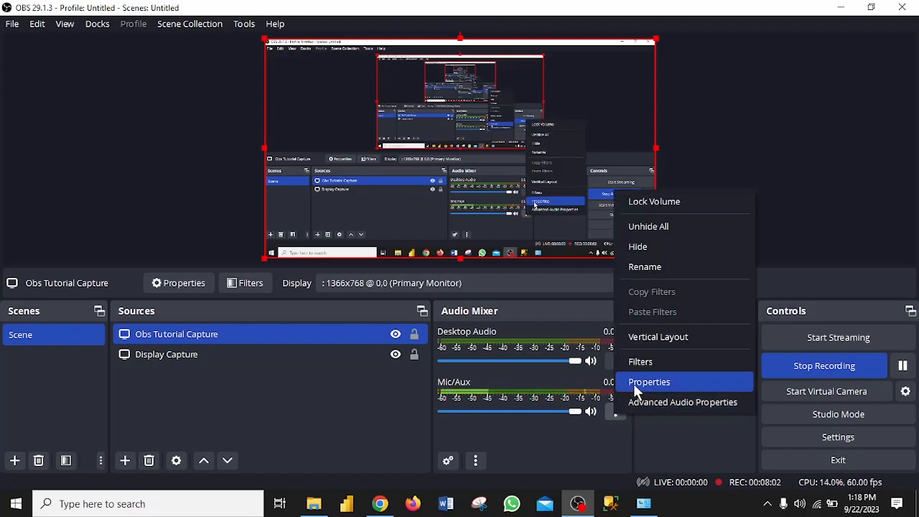
pyautogui.click(634, 384)
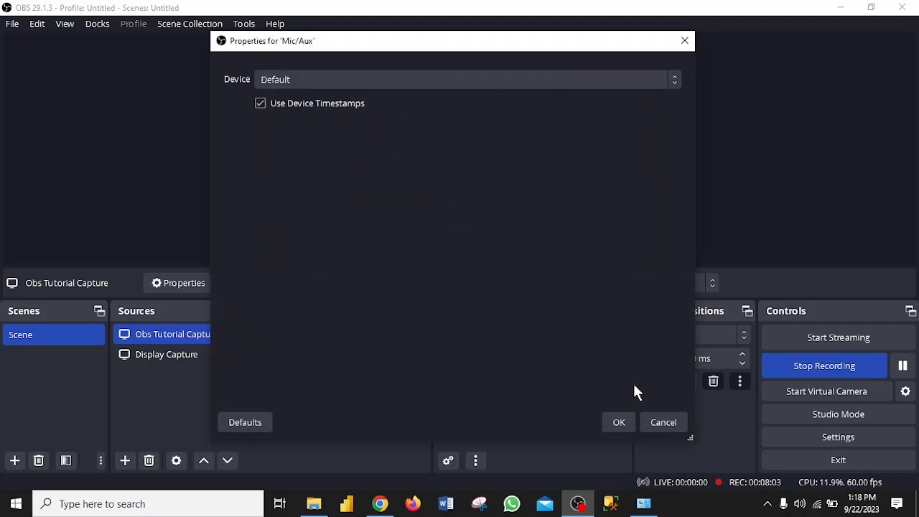
pyautogui.click(672, 83)
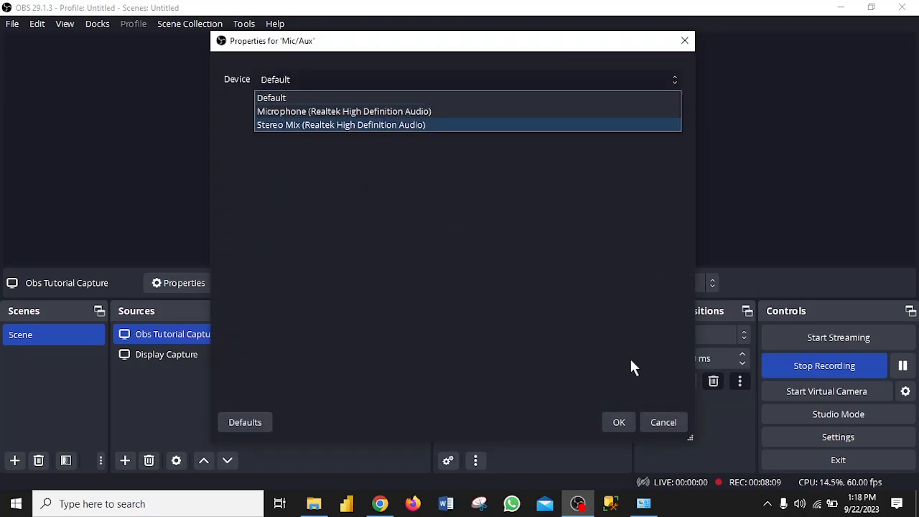
pyautogui.click(625, 426)
pyautogui.click(619, 422)
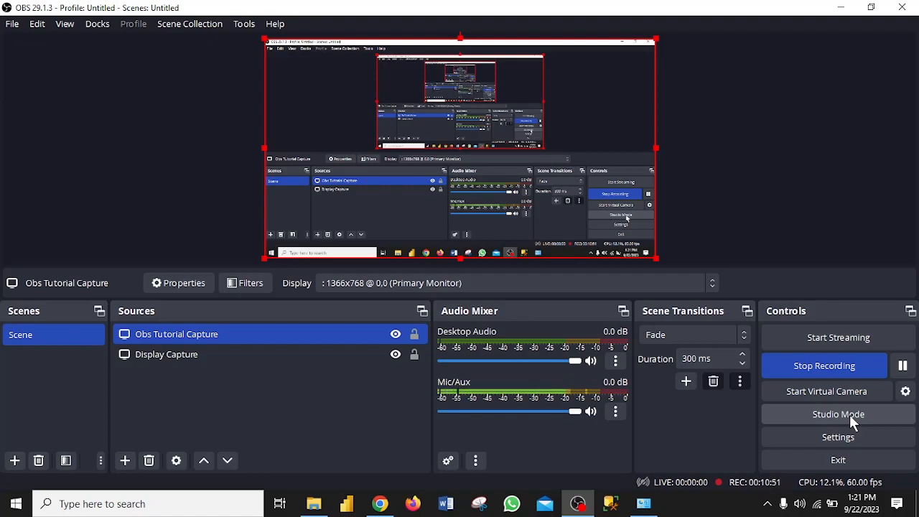
# Turn on Studio Mode to view the preview and program side by side, and turn it off again
pyautogui.click(850, 415)
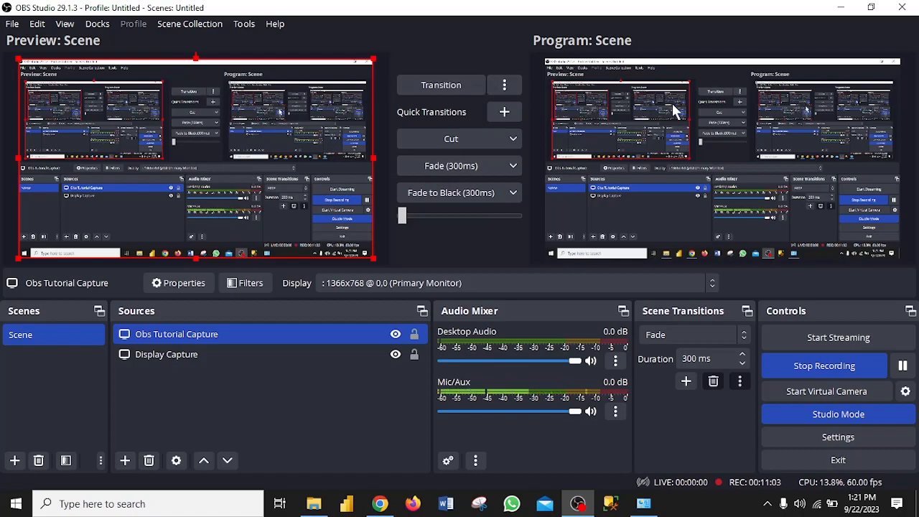
pyautogui.click(835, 413)
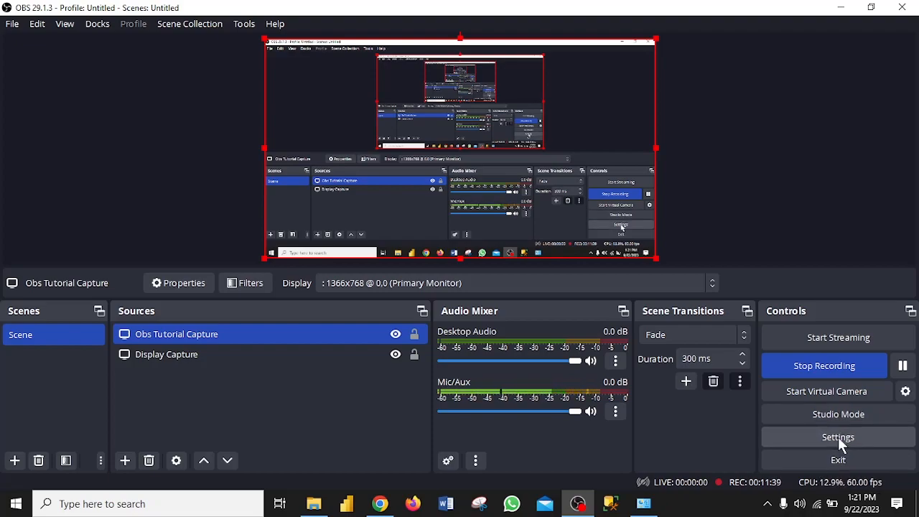
# Examine the General settings, including the theme choices and the output and source snapping options
pyautogui.click(839, 437)
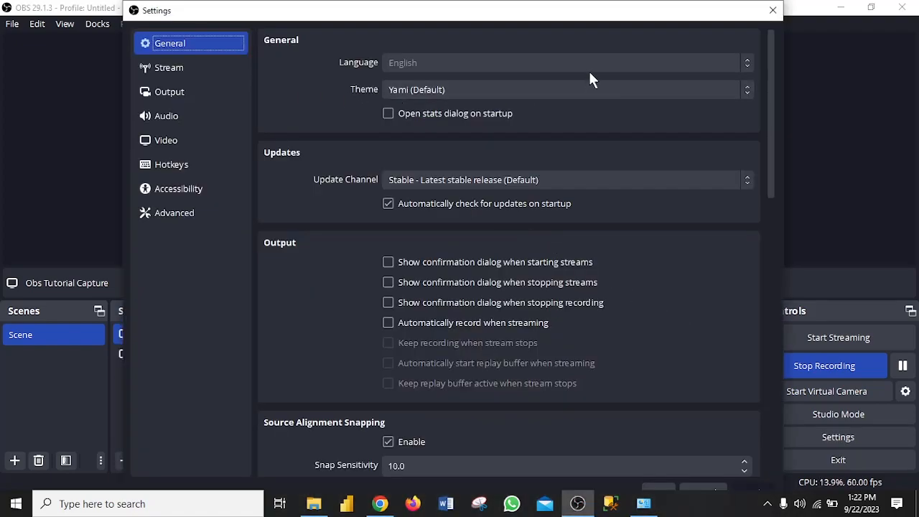
pyautogui.click(745, 91)
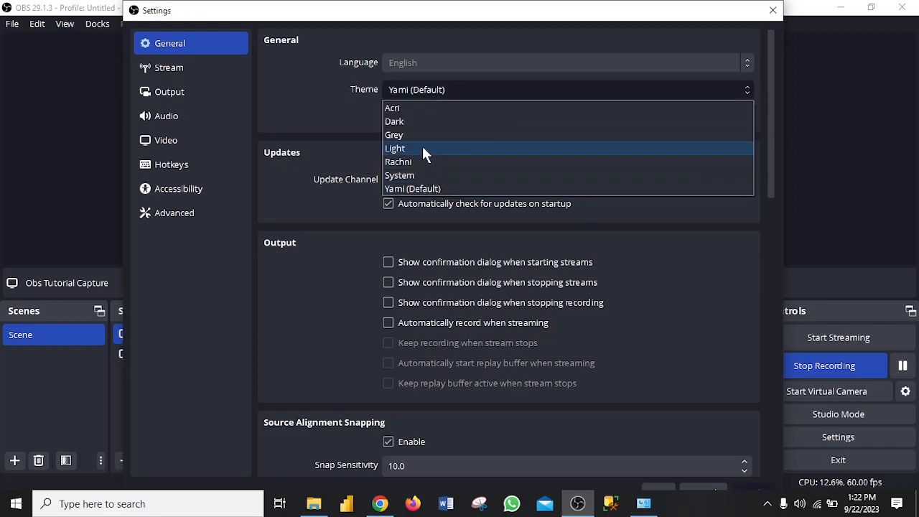
pyautogui.press('Escape')
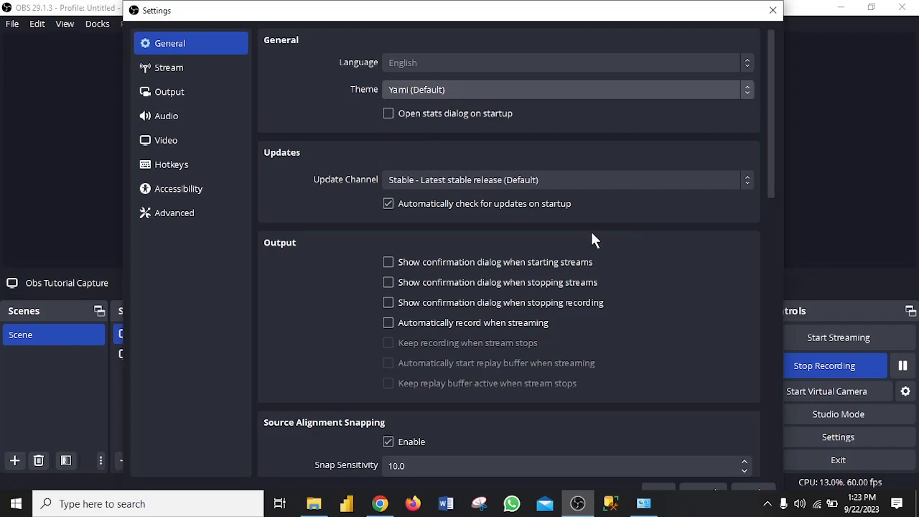
pyautogui.moveTo(770, 164); pyautogui.dragTo(718, 234)
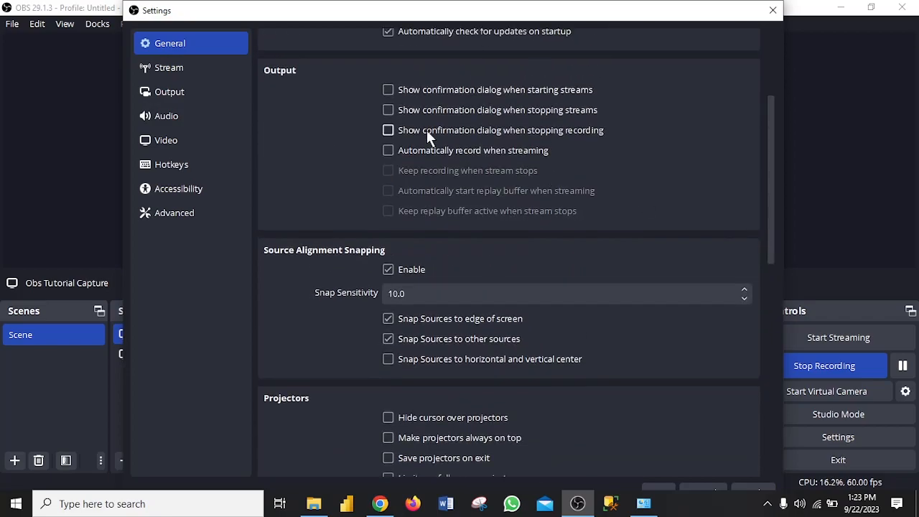
# Examine the streaming services offered in the Stream settings, leaving the service as it is
pyautogui.click(180, 66)
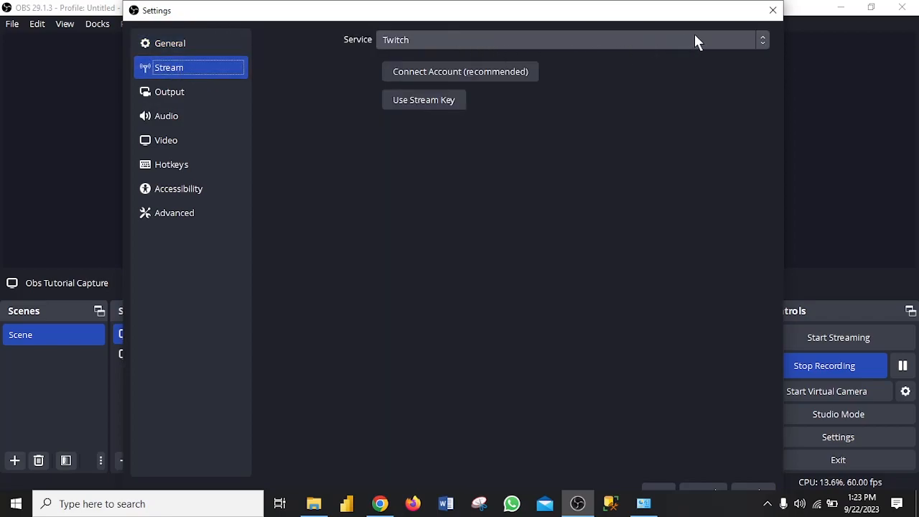
pyautogui.click(763, 41)
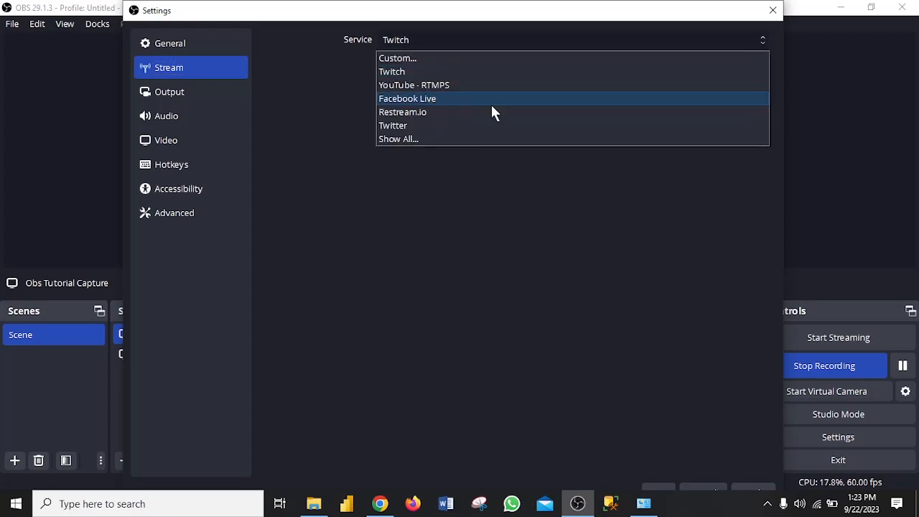
pyautogui.click(534, 205)
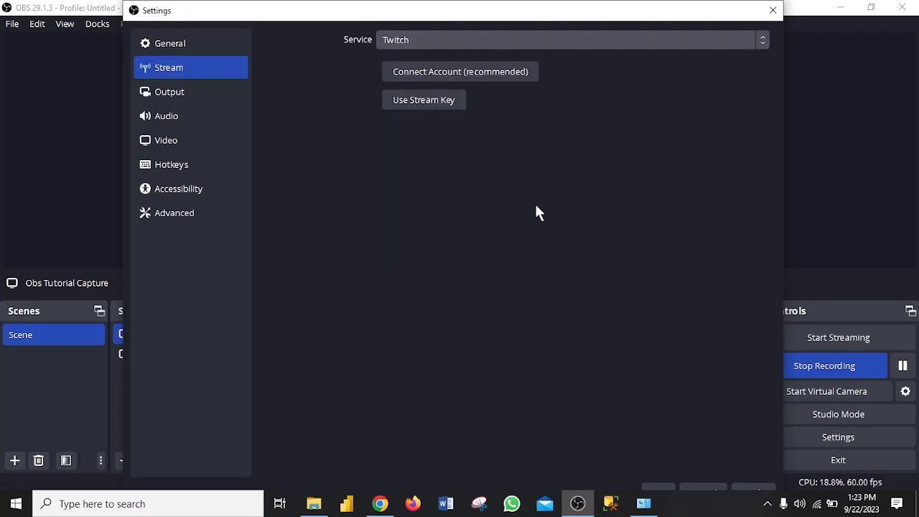
# Examine the streaming and recording options in the Output settings
pyautogui.click(166, 91)
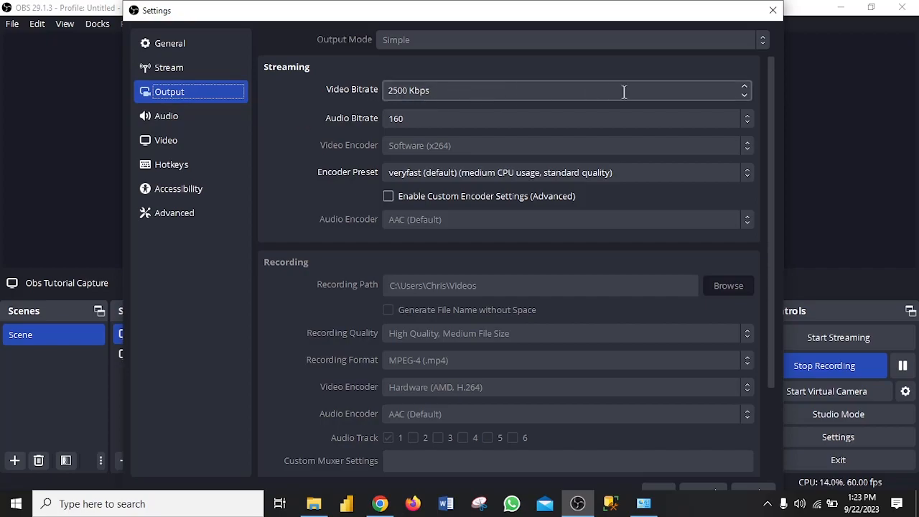
pyautogui.scroll(-1, 726, 94)
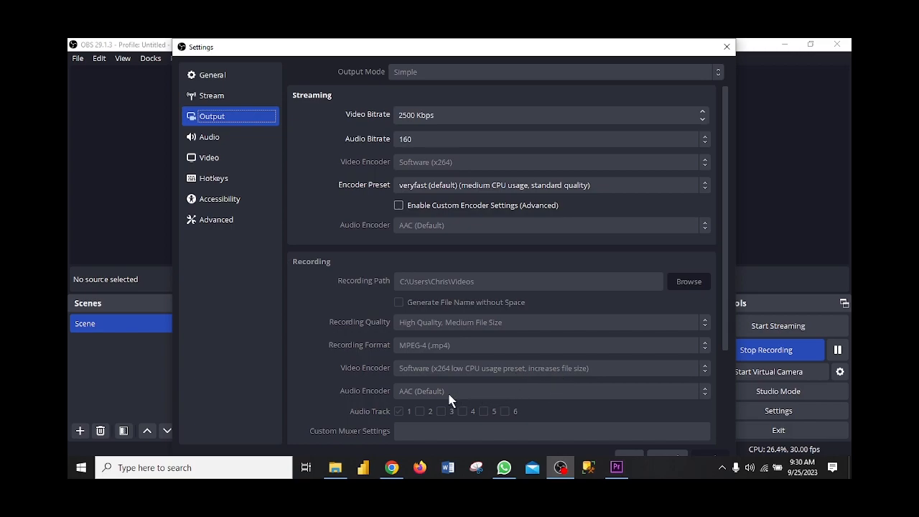
pyautogui.moveTo(723, 339); pyautogui.dragTo(723, 414)
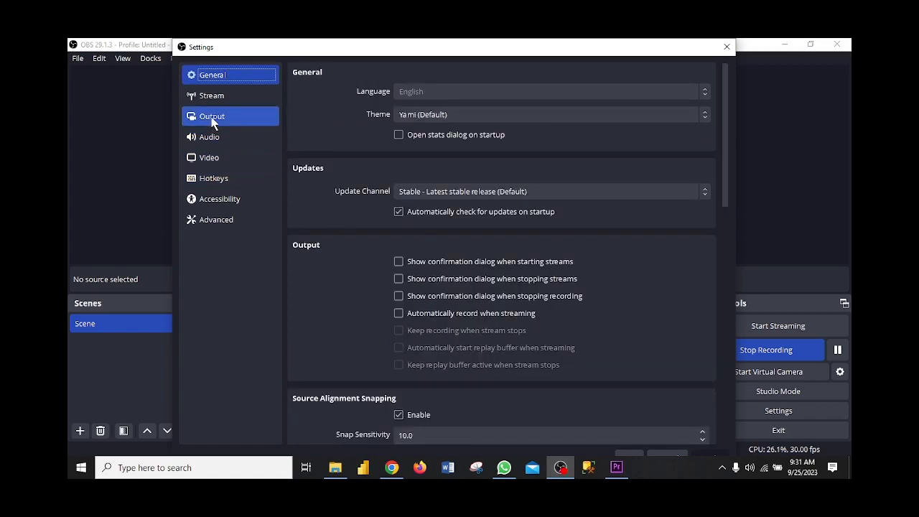
# Set the Desktop Audio device to Speaker/Headphone (Realtek High Definition Audio) and apply the audio settings
pyautogui.click(212, 120)
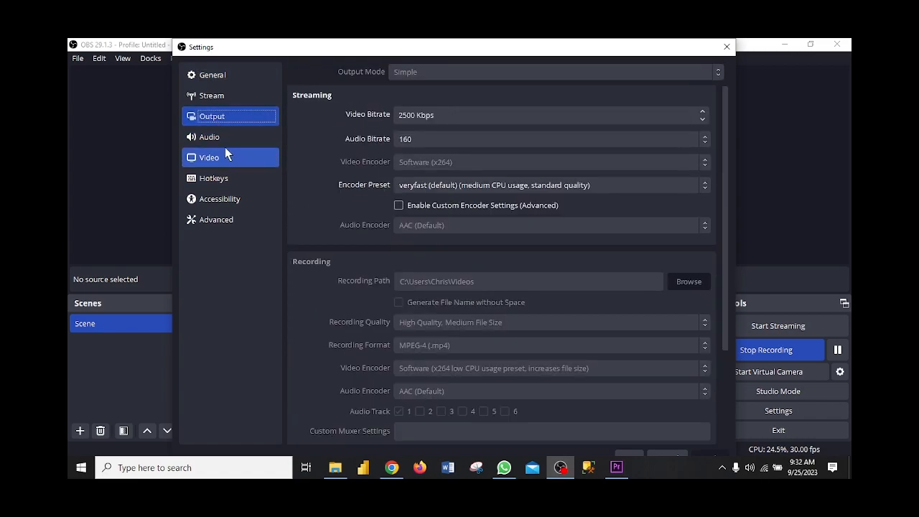
pyautogui.click(216, 138)
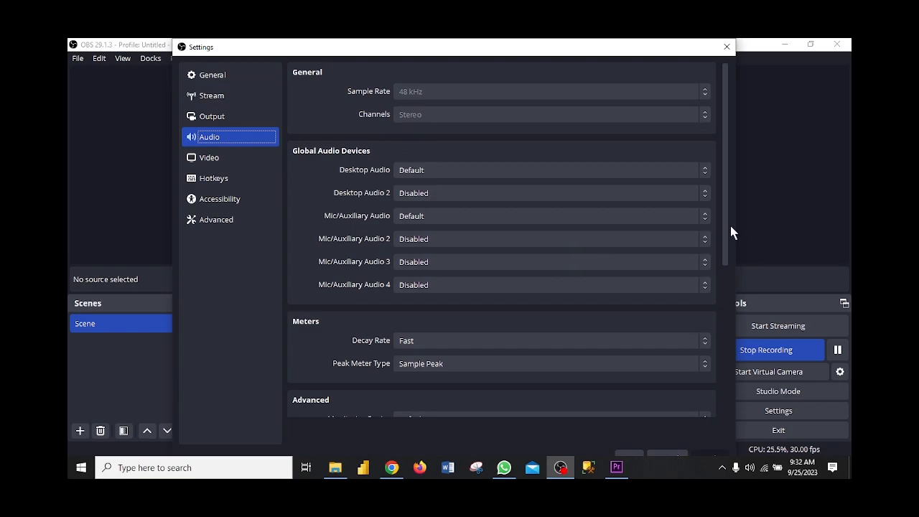
pyautogui.click(705, 173)
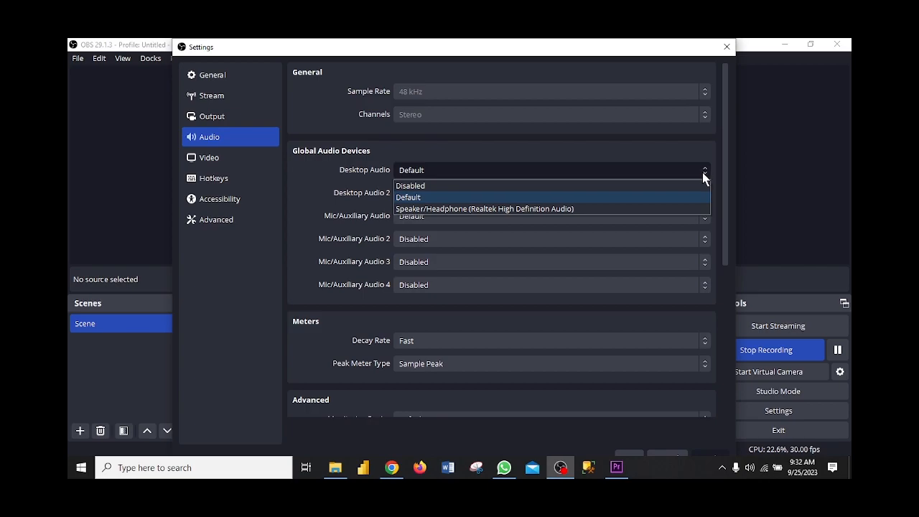
pyautogui.click(577, 209)
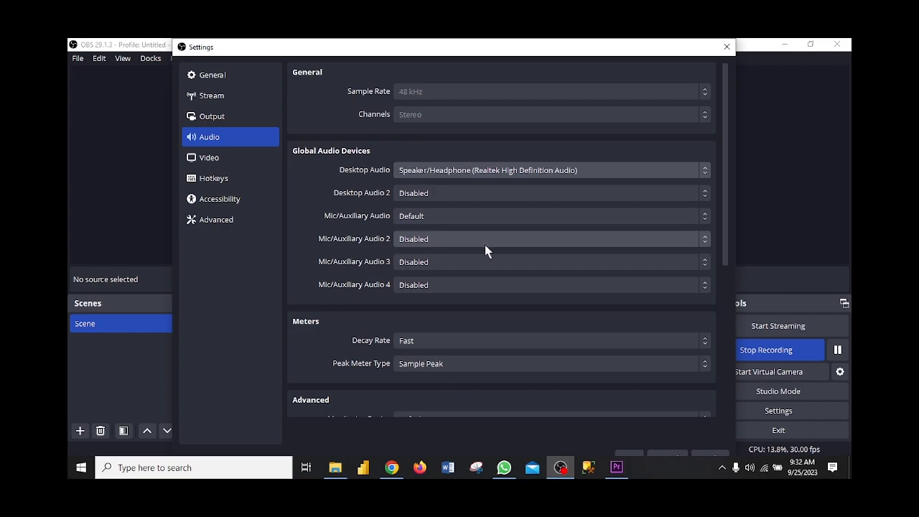
pyautogui.click(709, 217)
pyautogui.click(766, 208)
pyautogui.scroll(-6, 675, 237)
pyautogui.click(712, 453)
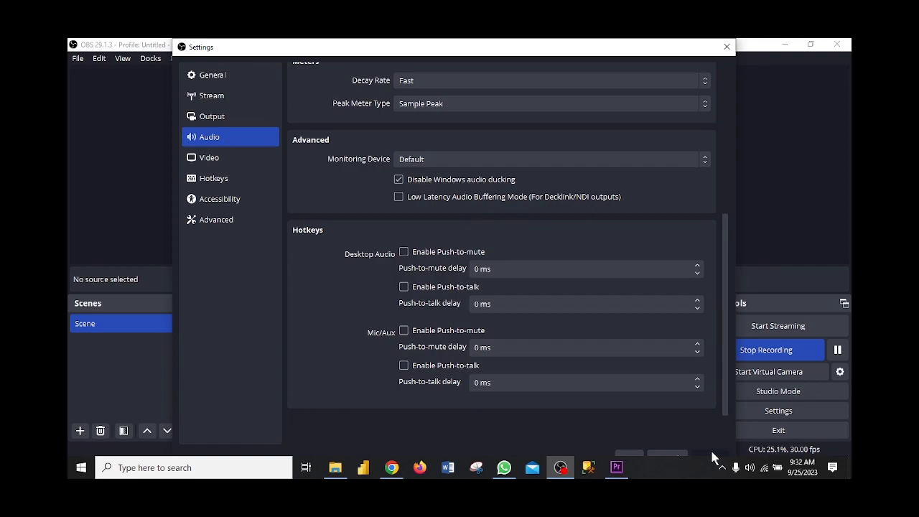
pyautogui.click(632, 454)
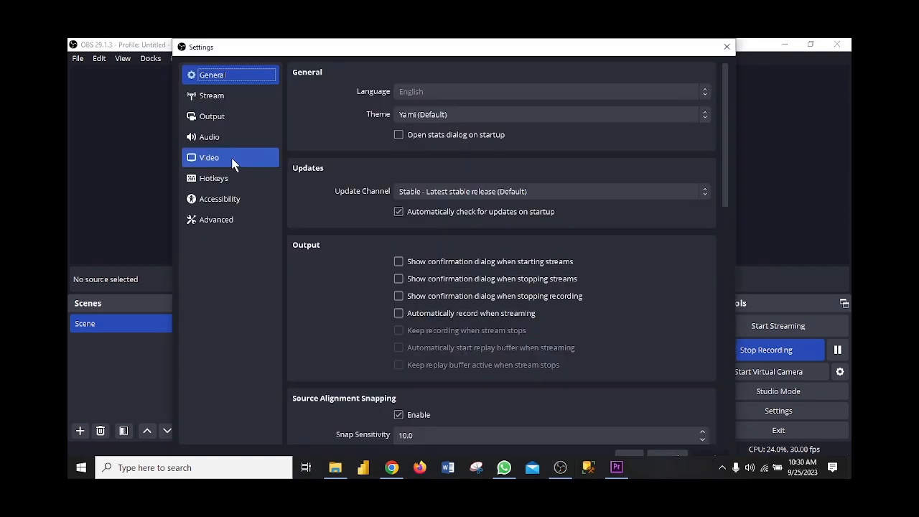
# Look over the Video settings, and assign the hotkeys Shift + F1 to Start Streaming and Shift + F2 to Stop Streaming
pyautogui.click(232, 164)
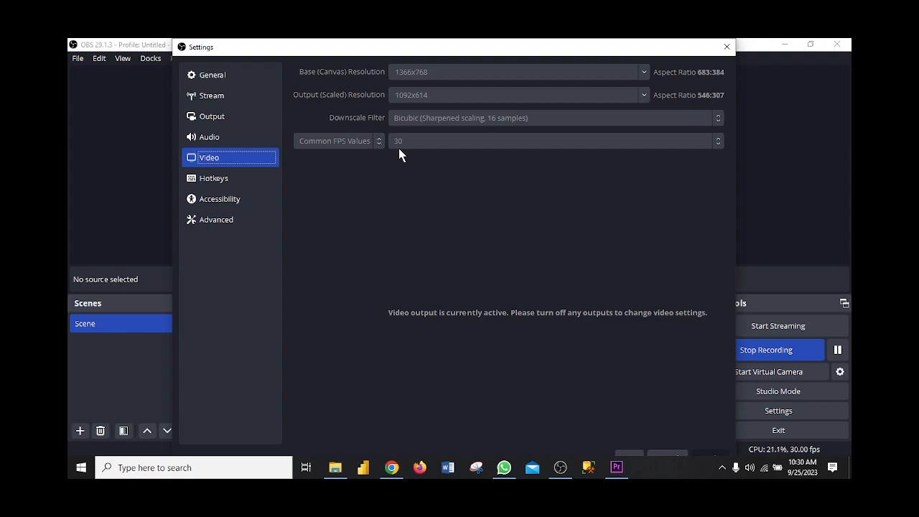
pyautogui.click(222, 184)
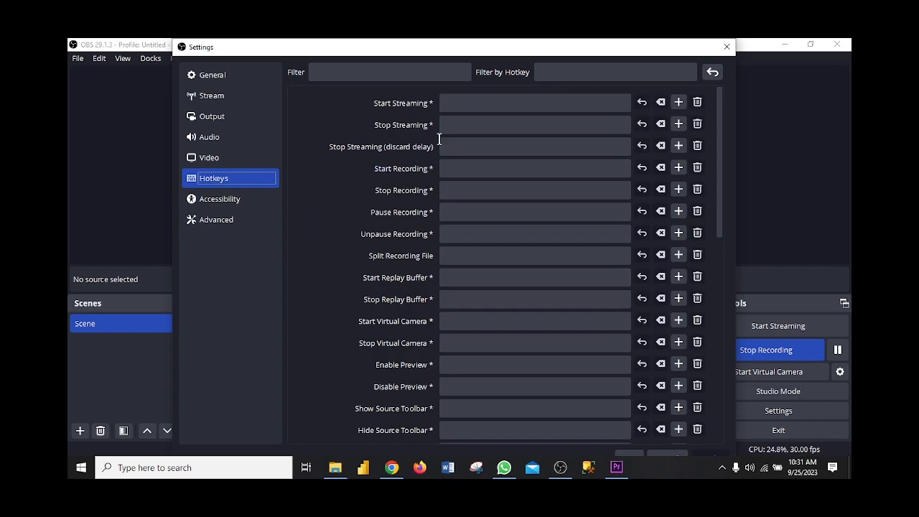
pyautogui.click(475, 103)
pyautogui.click(476, 104)
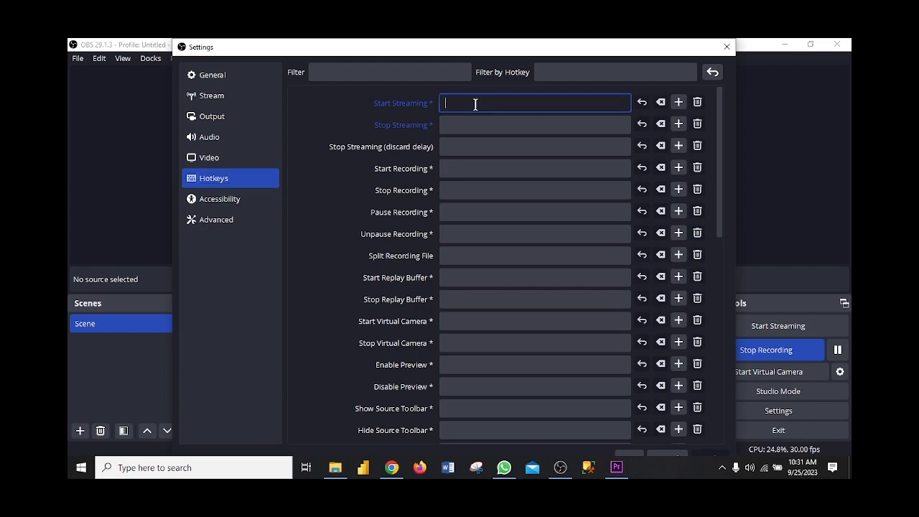
pyautogui.hotkey('shift', 'f')
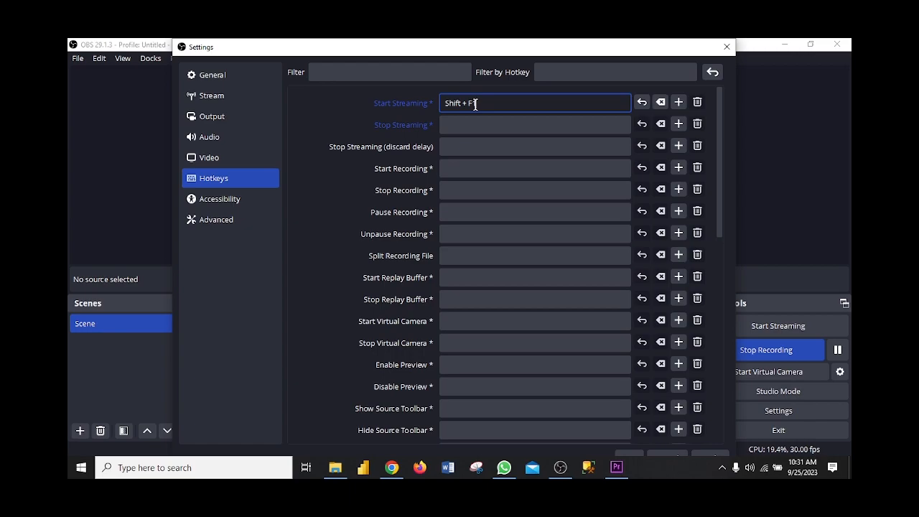
pyautogui.click(476, 125)
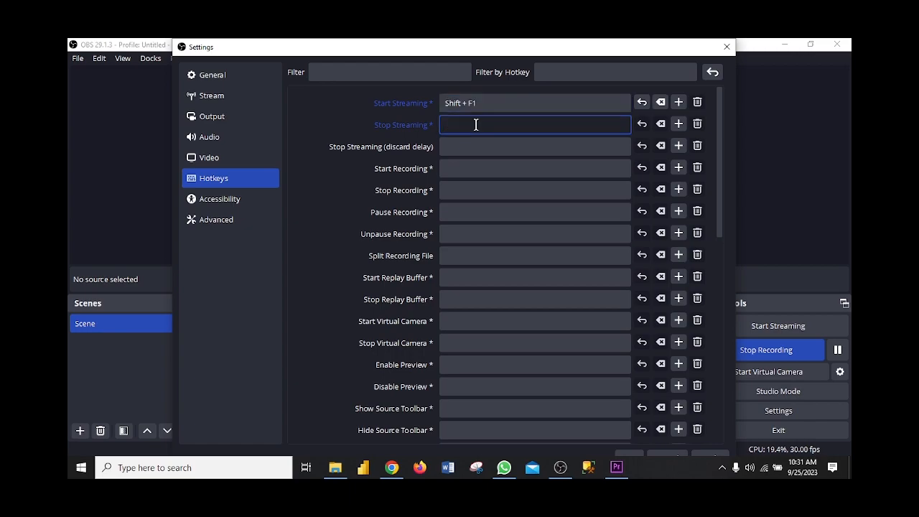
pyautogui.press('shift')
pyautogui.hotkey('shift', 'F2')
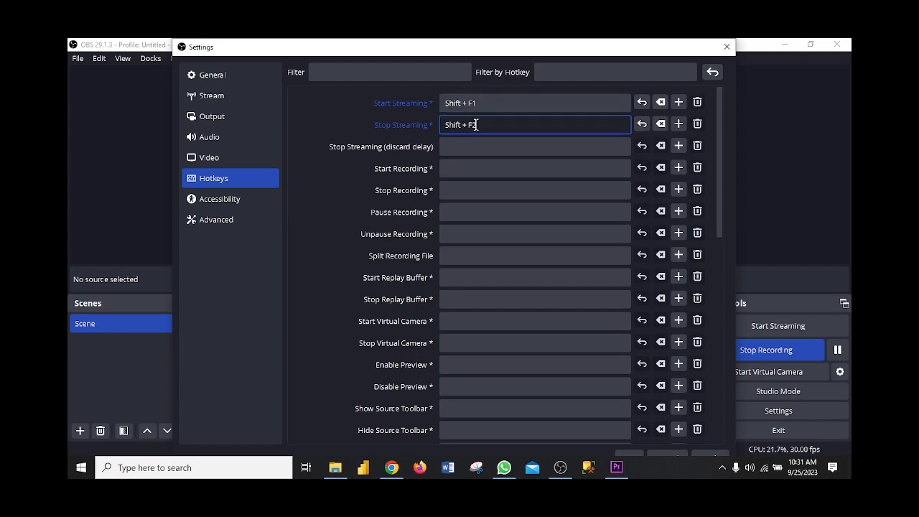
# Assign the hotkeys Shift + F3 to Start Recording and Esc to Stop Recording
pyautogui.click(467, 167)
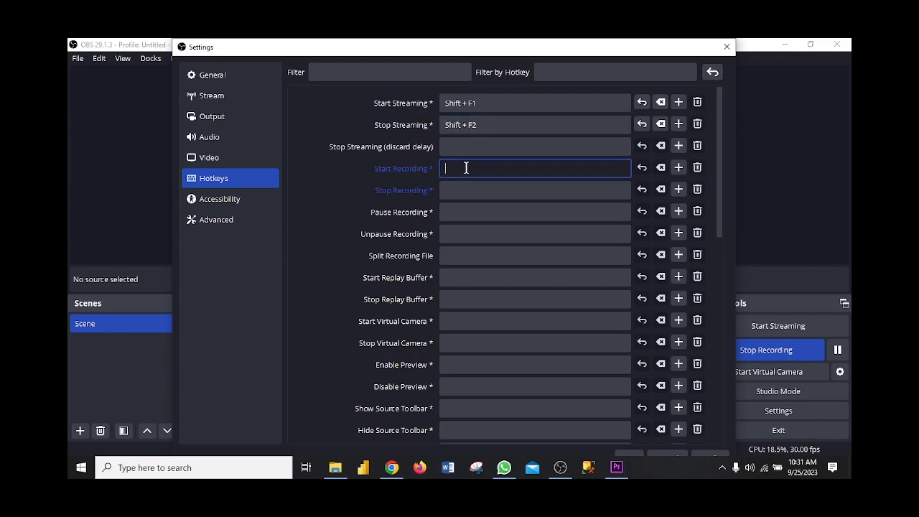
pyautogui.press('shift')
pyautogui.hotkey('shift', 'F3')
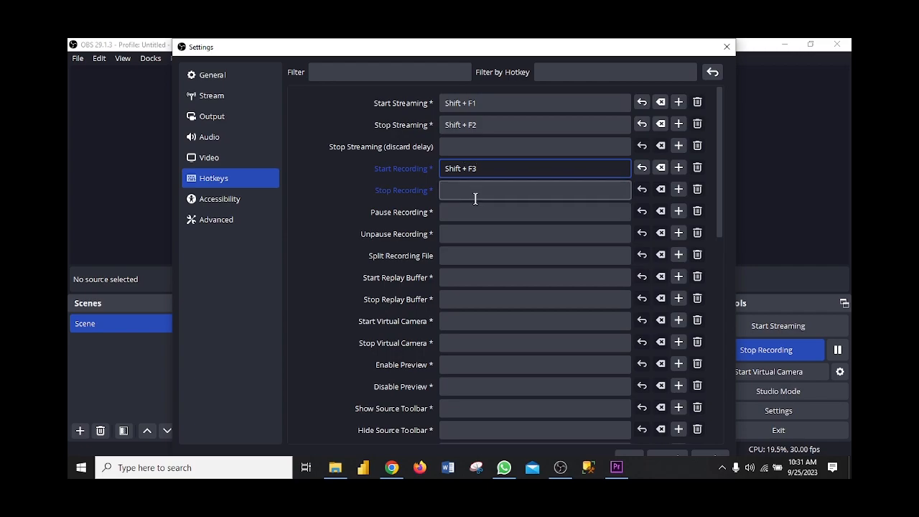
pyautogui.click(471, 192)
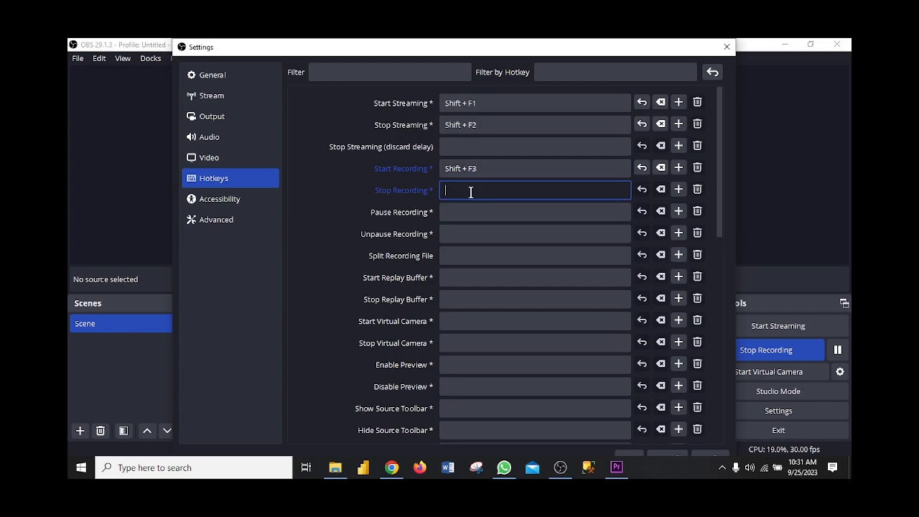
pyautogui.press('Escape')
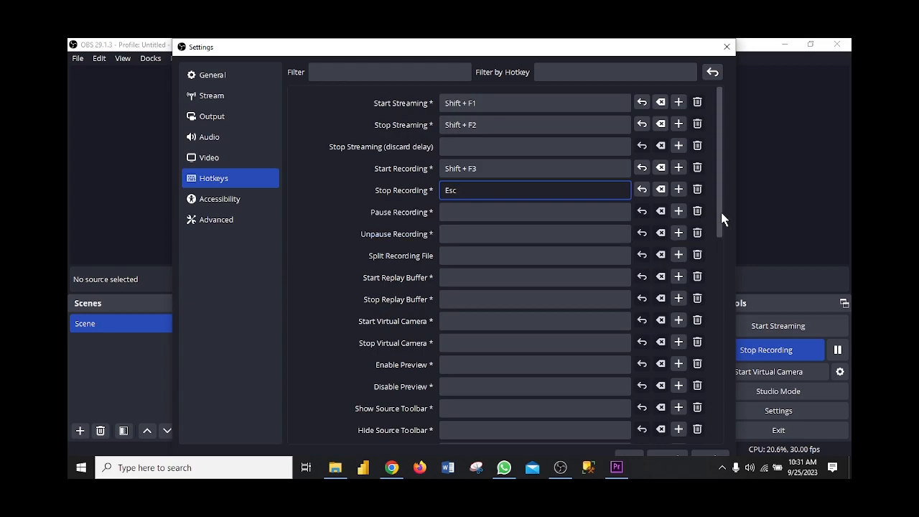
# Review the remaining transition, scene and audio hotkeys, and close the settings, saving the changes
pyautogui.moveTo(722, 219); pyautogui.dragTo(723, 378)
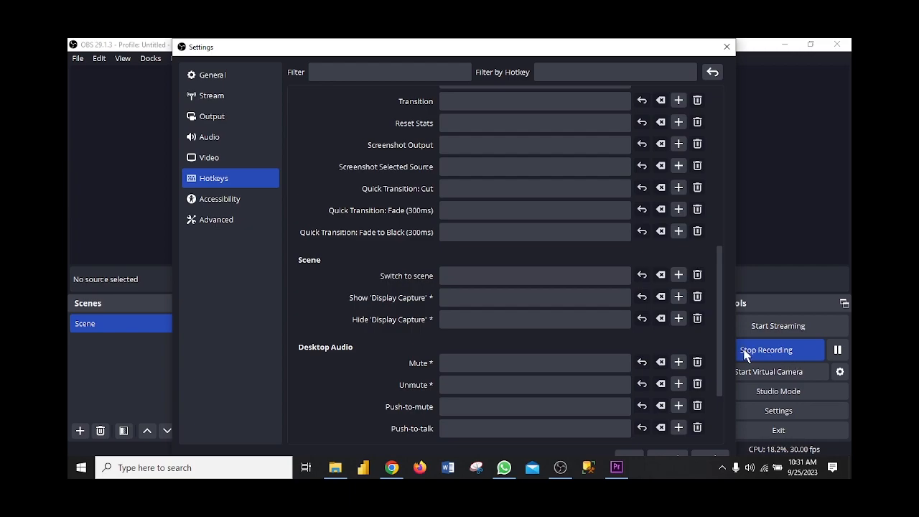
pyautogui.moveTo(719, 354); pyautogui.dragTo(719, 417)
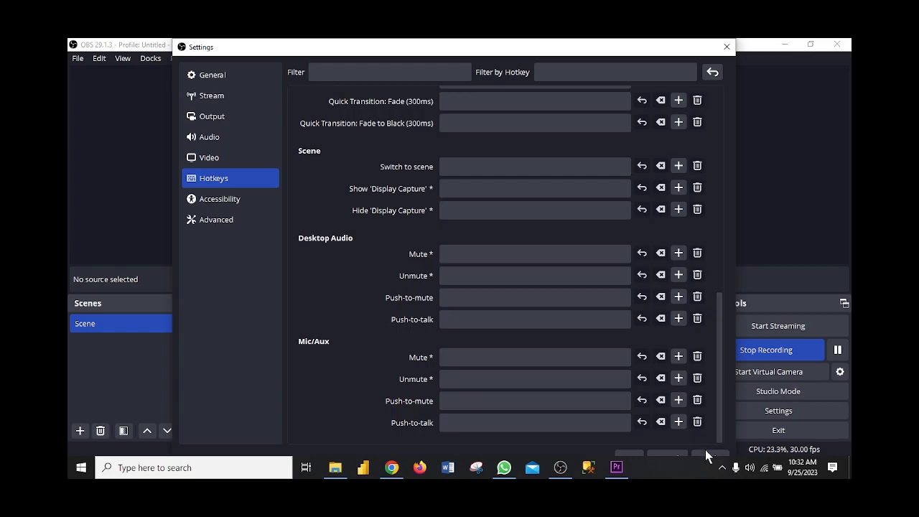
pyautogui.click(727, 47)
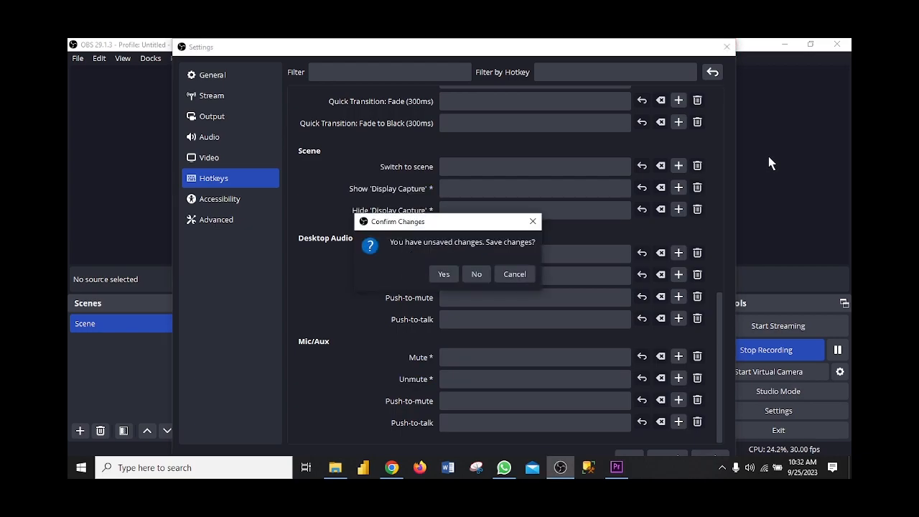
pyautogui.press('Return')
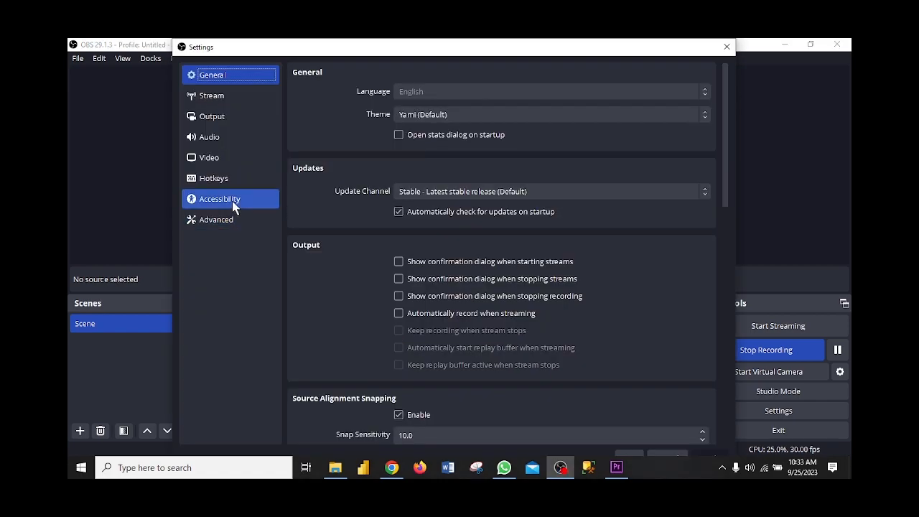
# Examine the Accessibility colour options and the Advanced settings, and close the settings
pyautogui.click(233, 207)
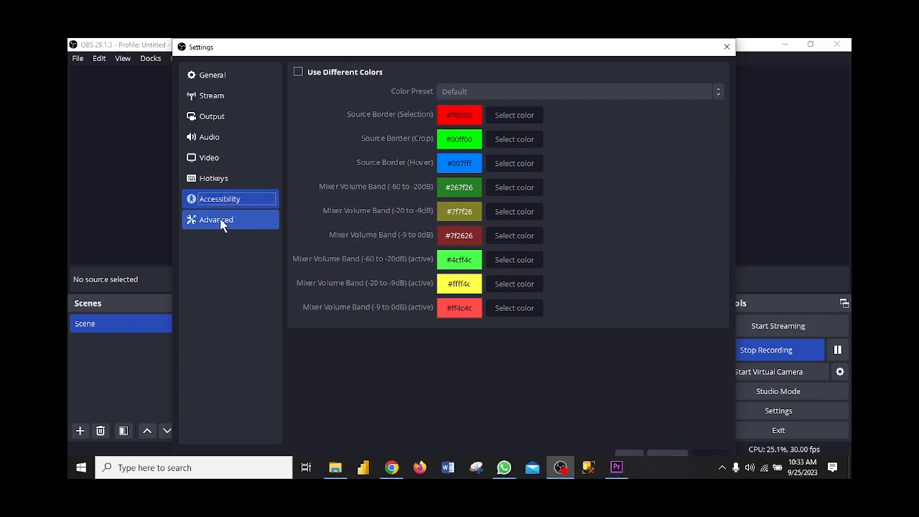
pyautogui.click(222, 224)
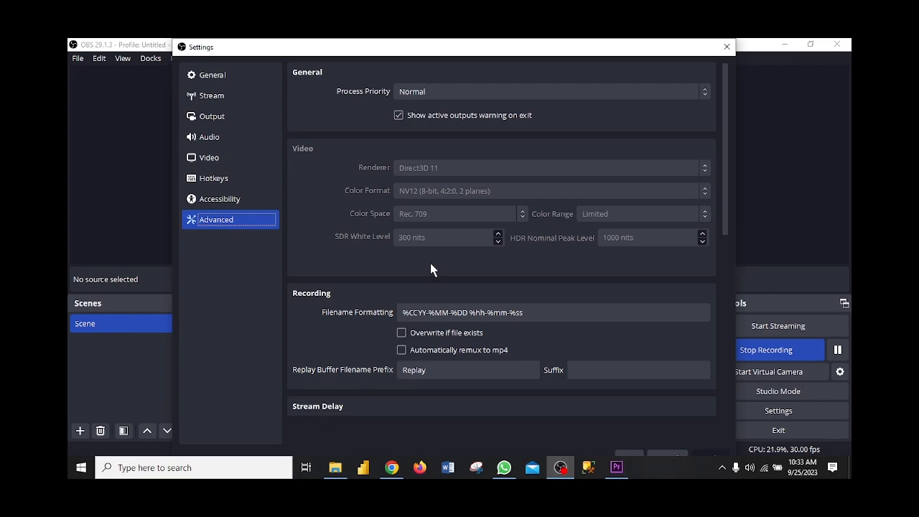
pyautogui.press('Escape')
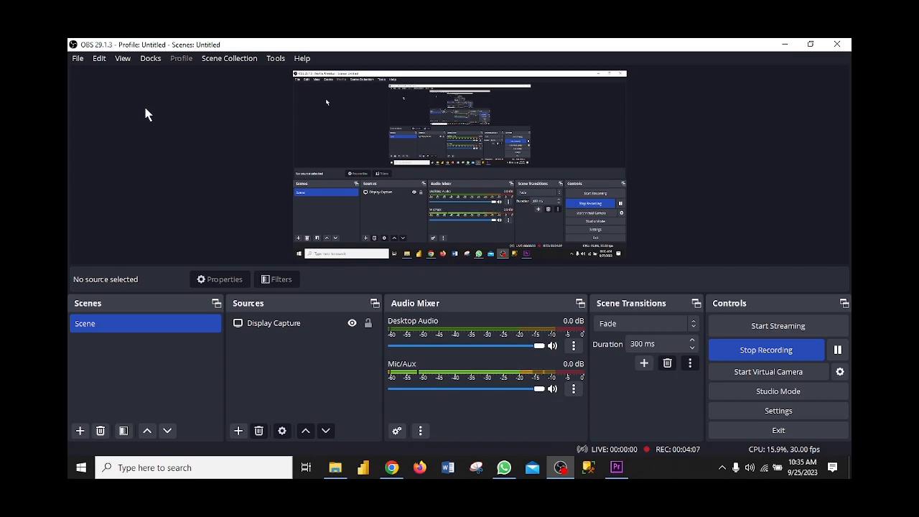
# Load the Gray3 video into Remux Recordings and close the window without remuxing it
pyautogui.click(74, 60)
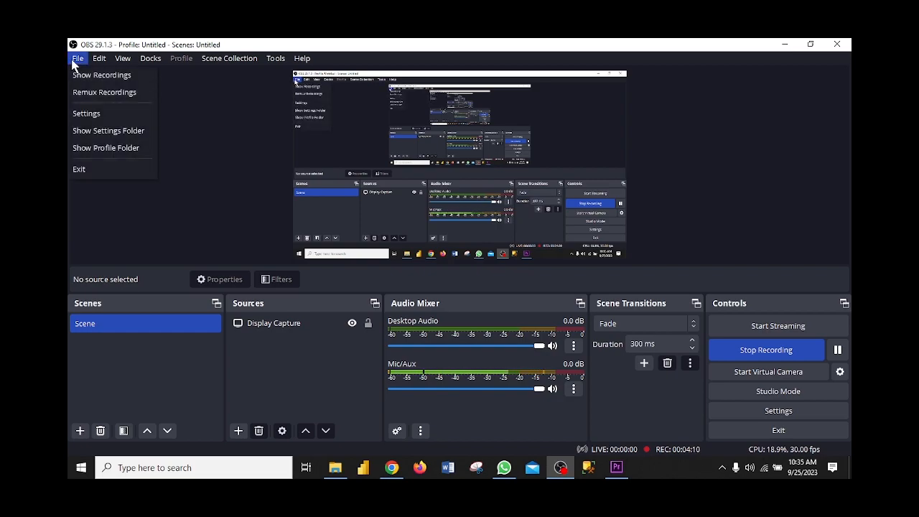
pyautogui.click(103, 94)
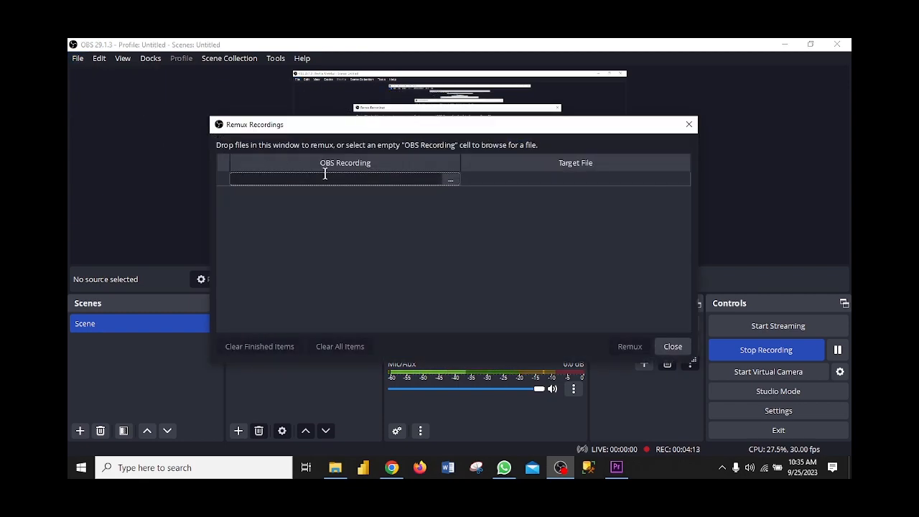
pyautogui.click(450, 182)
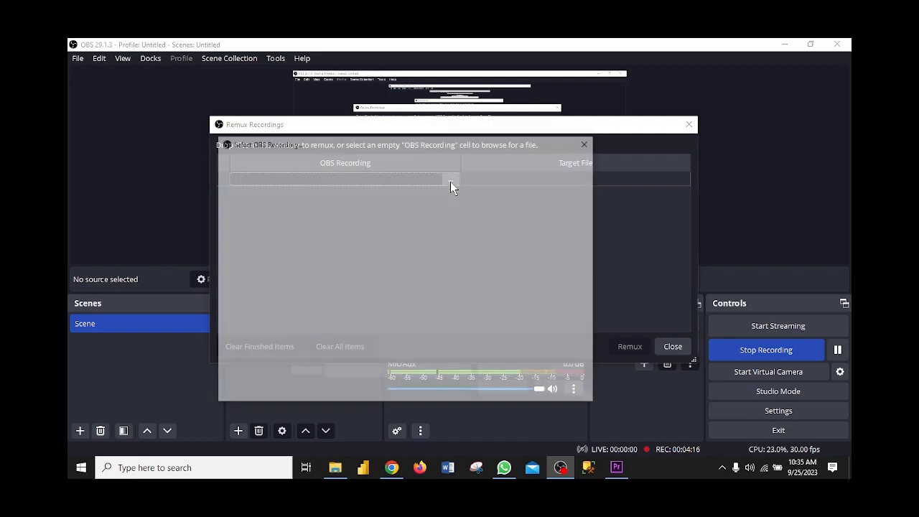
pyautogui.scroll(-3, 594, 296)
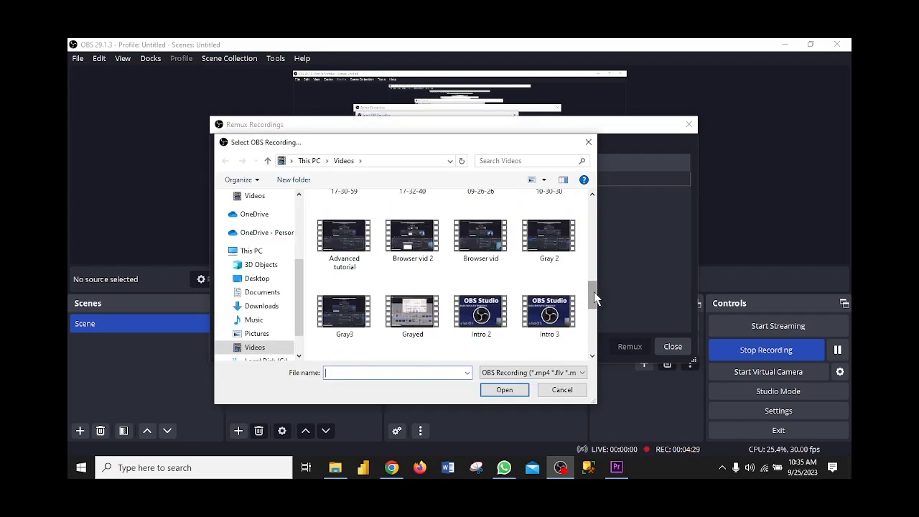
pyautogui.moveTo(594, 299); pyautogui.dragTo(595, 306)
pyautogui.doubleClick(352, 286)
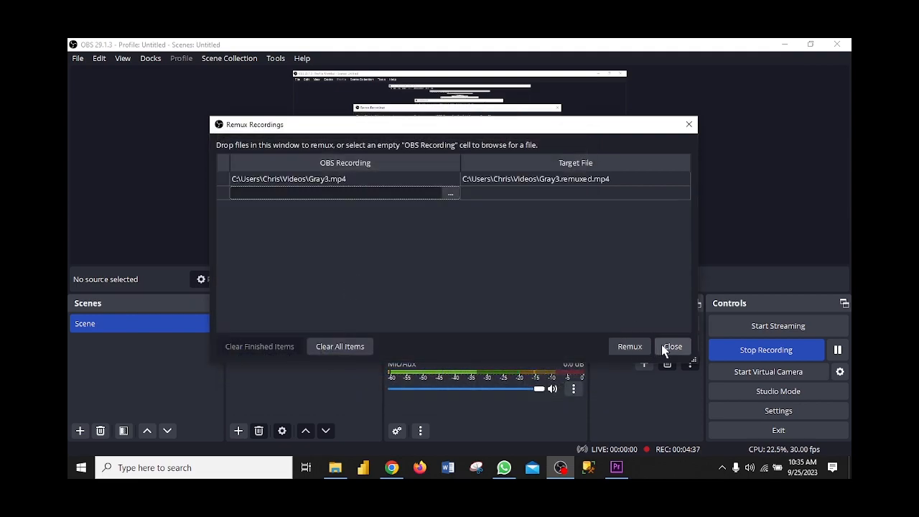
pyautogui.press('Escape')
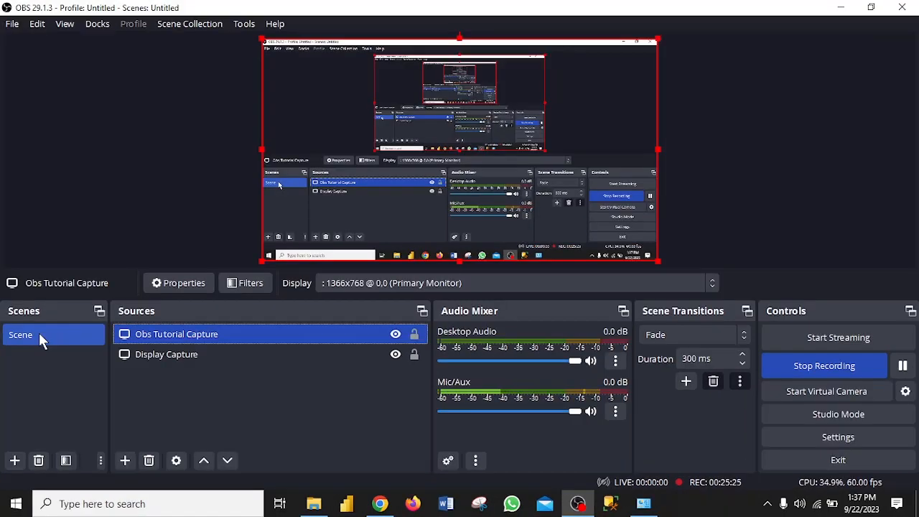
# Duplicate the existing scene under the name "webcam and screen capture"
pyautogui.rightClick(41, 335)
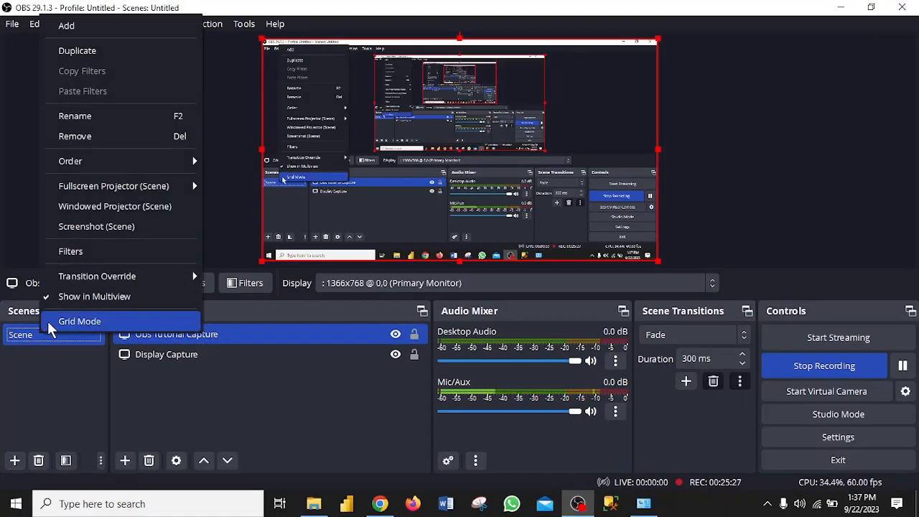
pyautogui.click(93, 50)
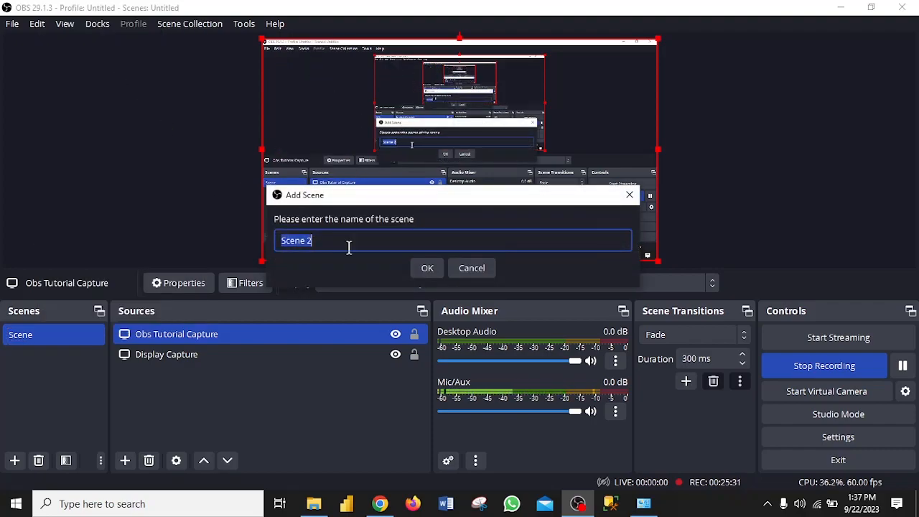
pyautogui.write('web')
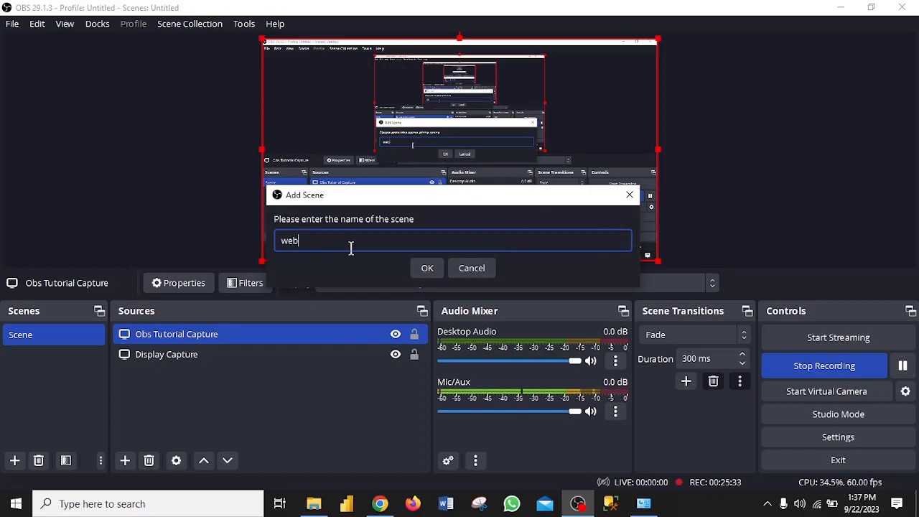
pyautogui.write('cam and screen capture')
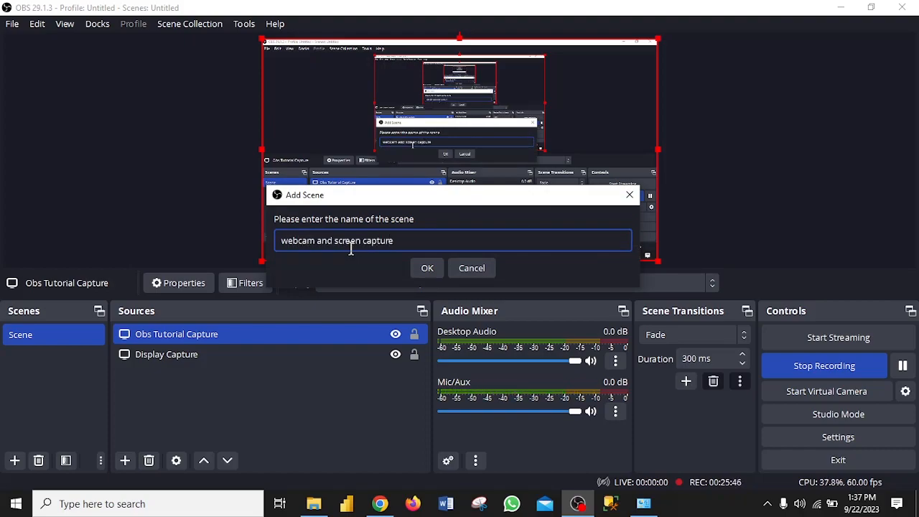
pyautogui.click(428, 271)
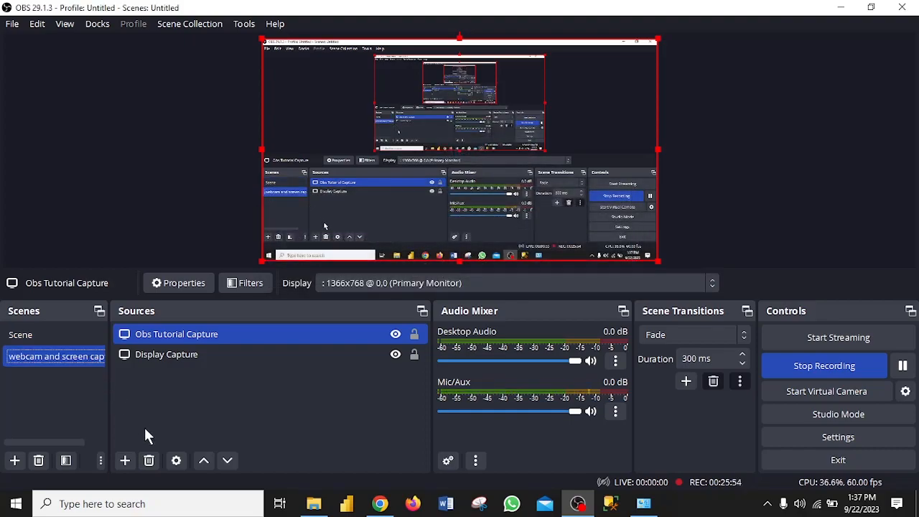
# Add a Video Capture Device source named "webcam" to the scene, using the HP Webcam as its device
pyautogui.click(125, 461)
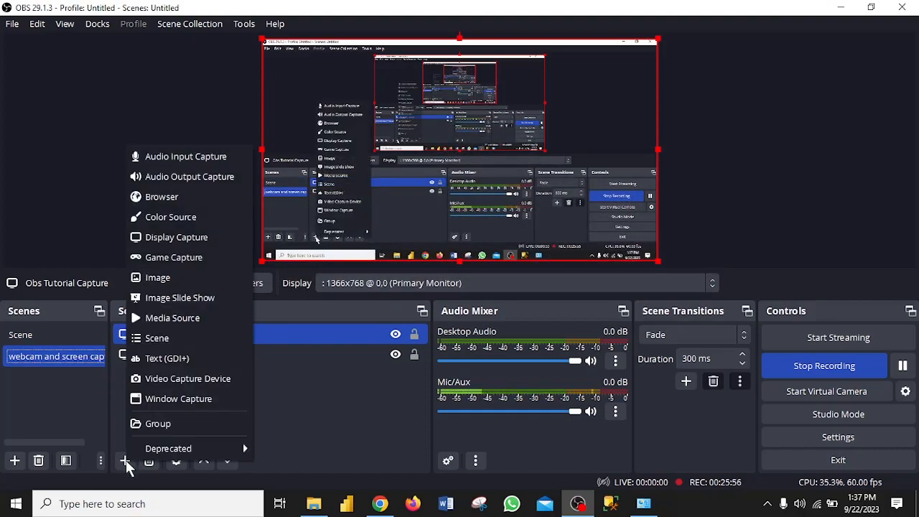
pyautogui.click(222, 378)
pyautogui.write('webcam')
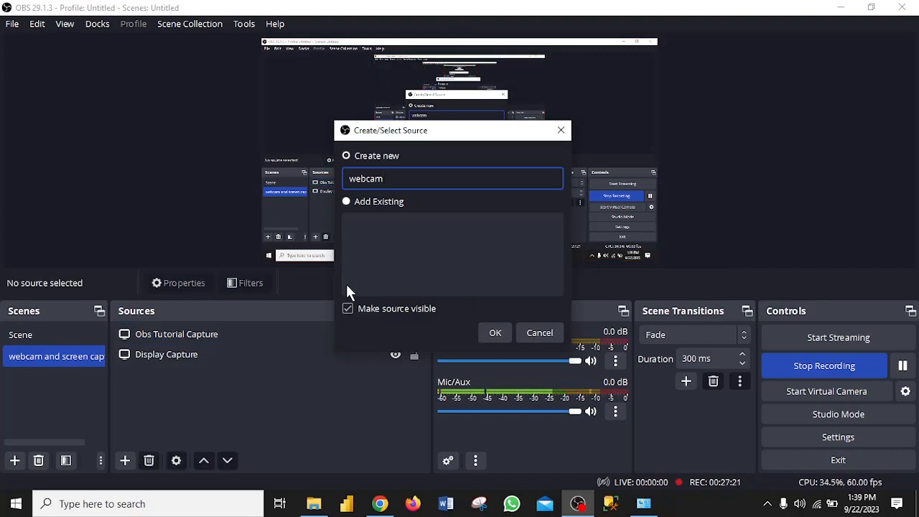
pyautogui.click(495, 333)
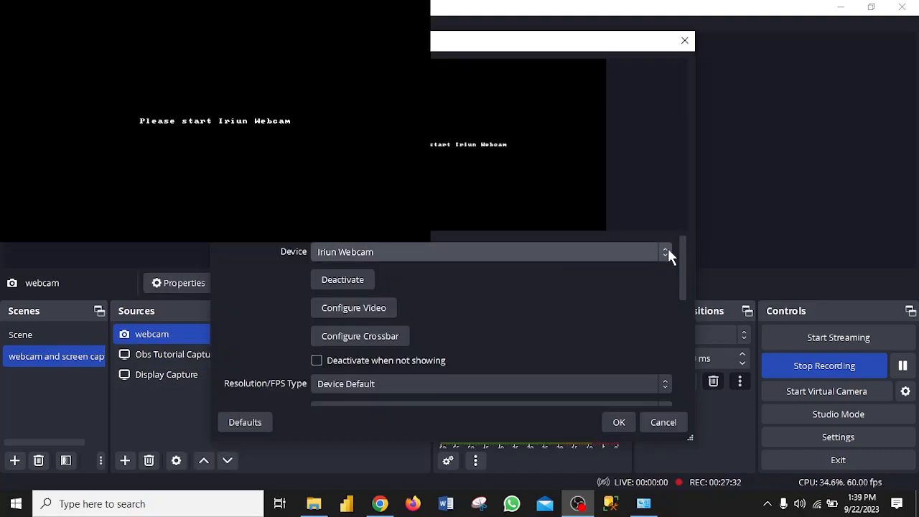
pyautogui.click(665, 252)
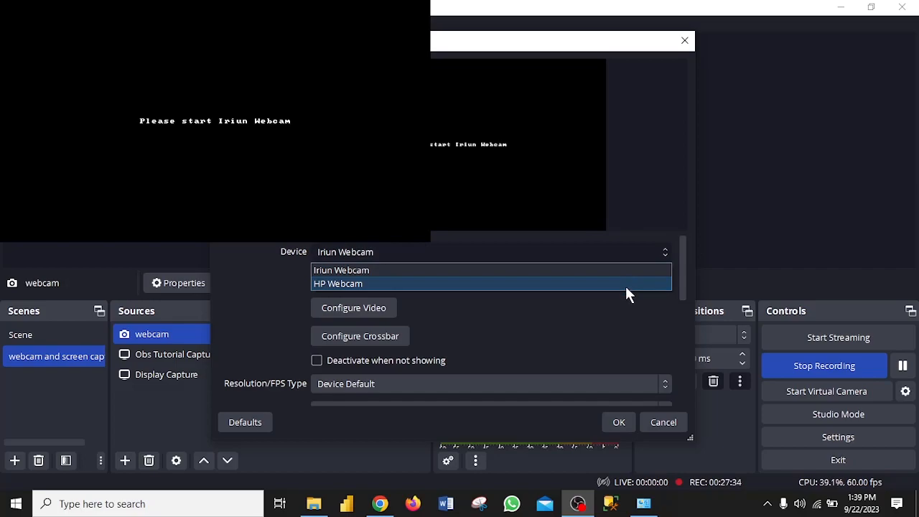
pyautogui.click(626, 284)
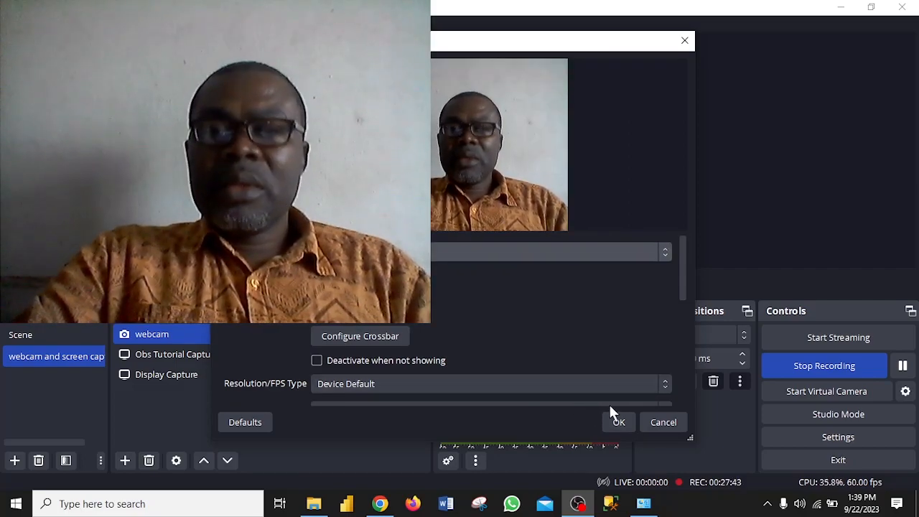
pyautogui.click(619, 423)
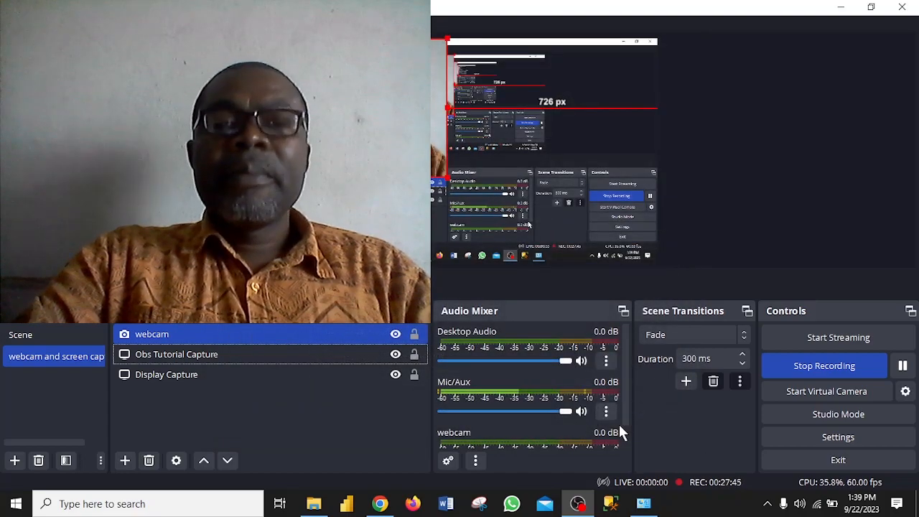
# Shrink the webcam picture and place it in the lower-right corner of the canvas, over the screen capture
pyautogui.moveTo(328, 93); pyautogui.dragTo(536, 166)
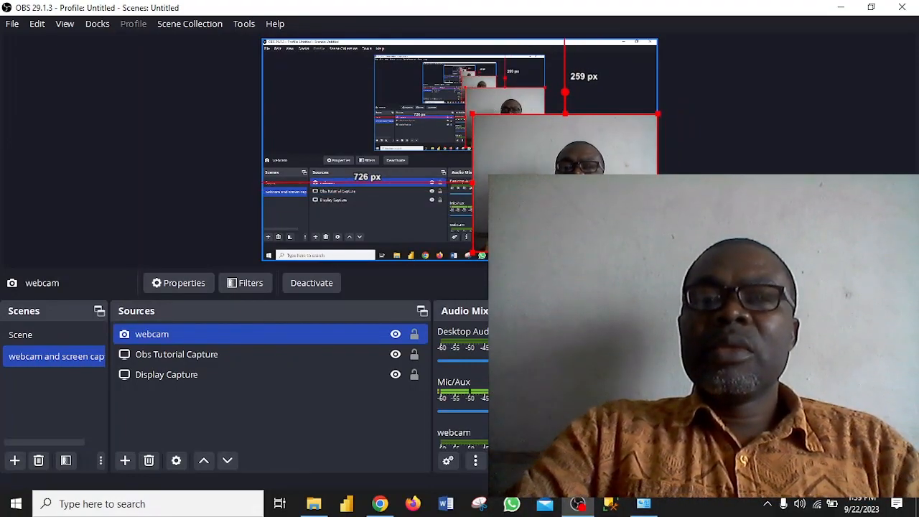
pyautogui.moveTo(657, 251); pyautogui.dragTo(555, 168)
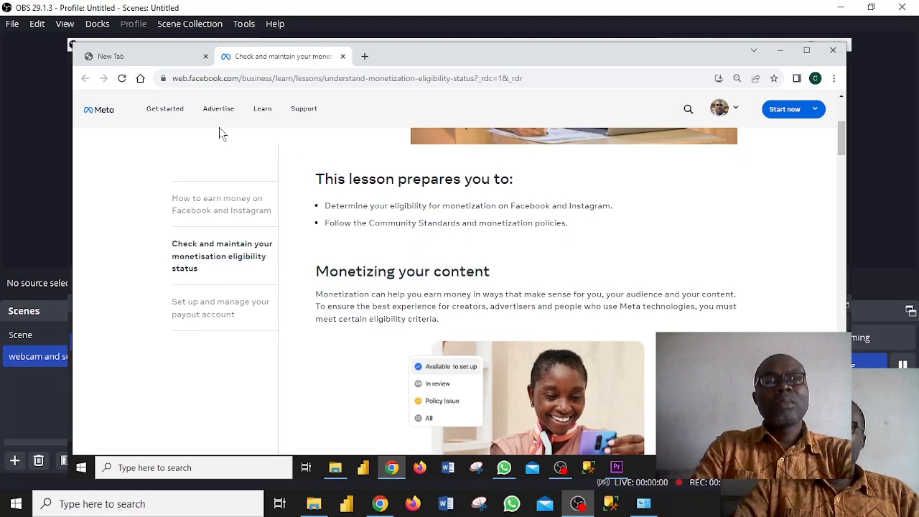
# Open the Facebook Page business tool from the Meta site's getting-started options in the browser
pyautogui.moveTo(165, 115)
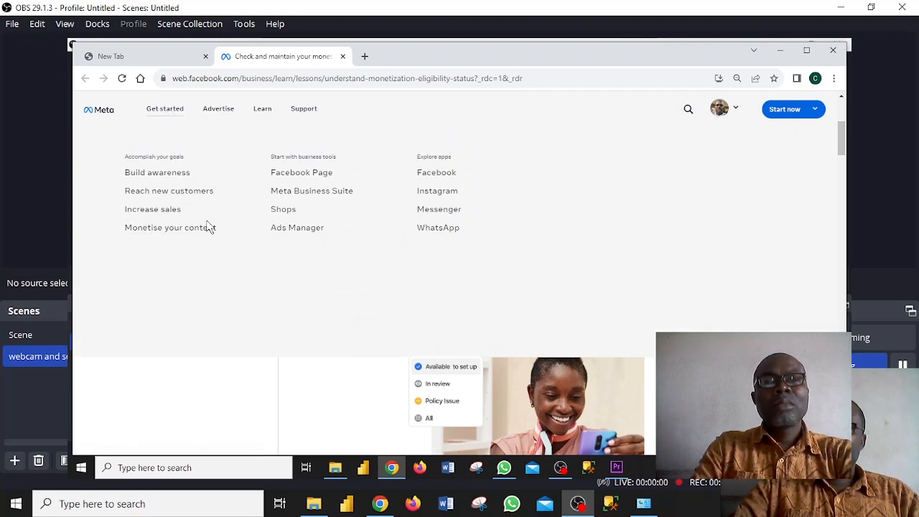
pyautogui.click(309, 176)
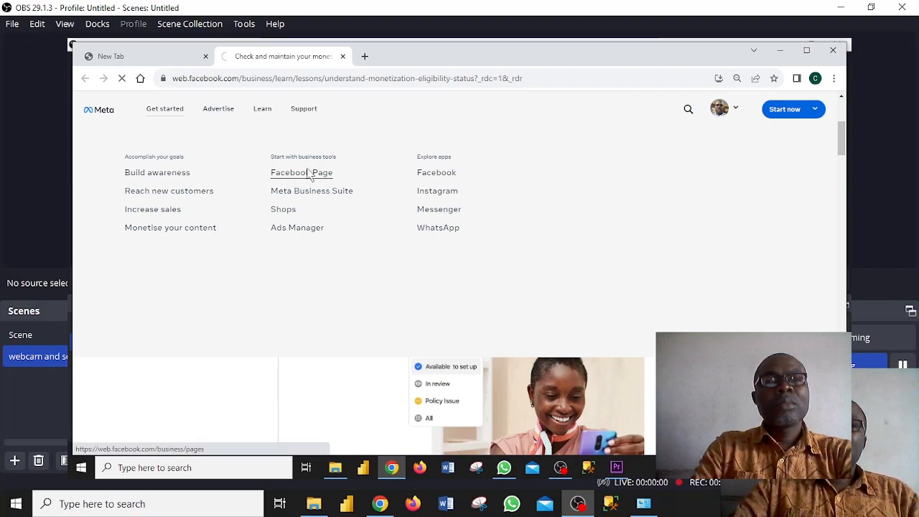